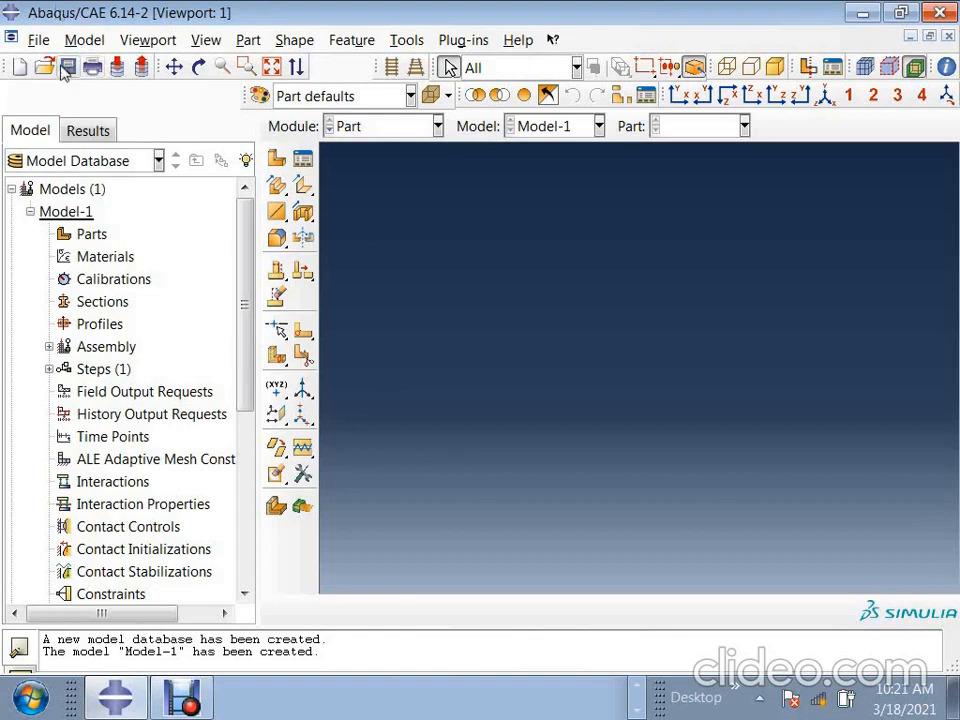
click(40, 41)
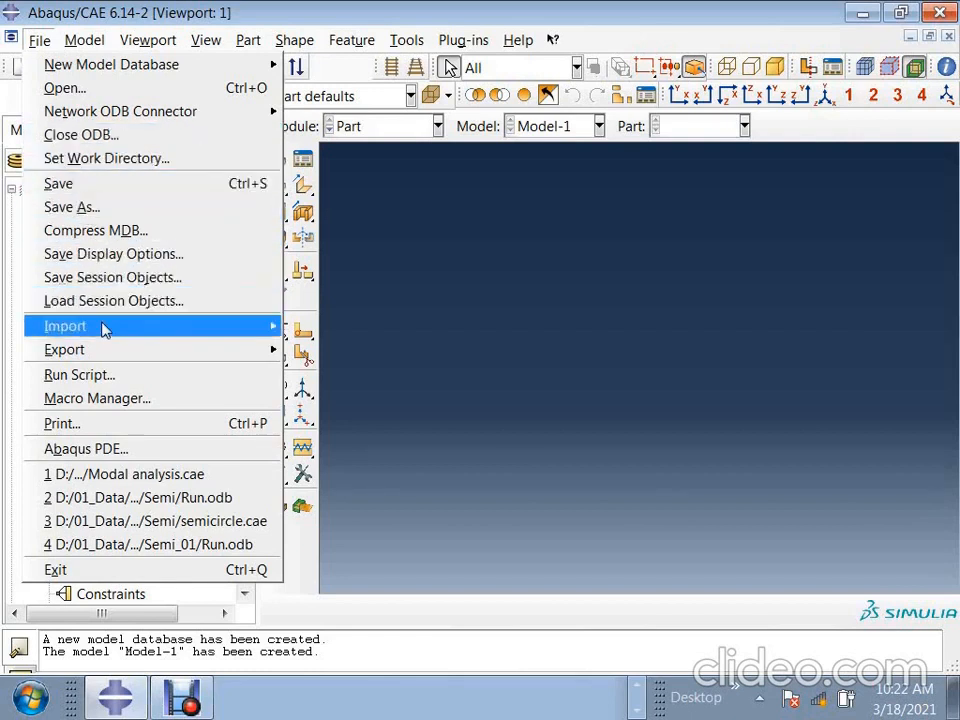
mouse_move(262, 327)
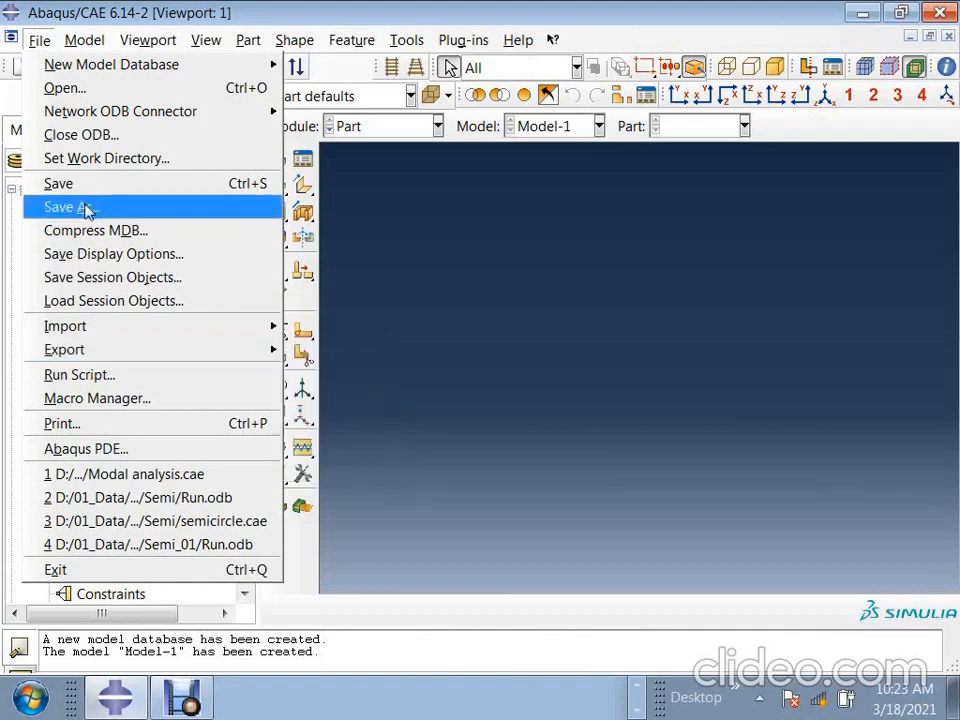
mouse_move(146, 328)
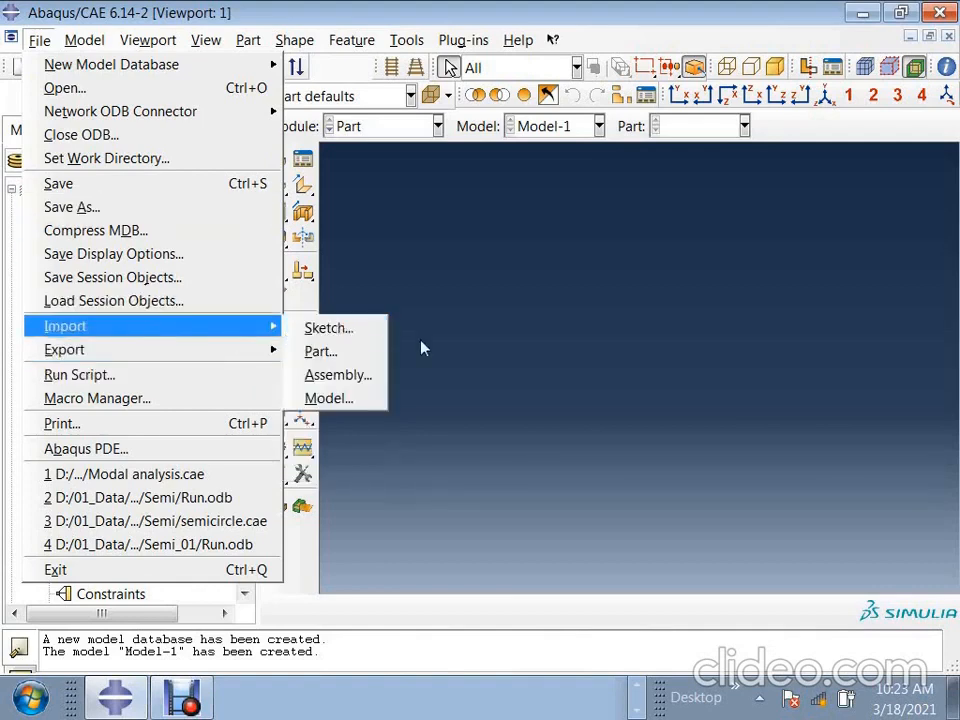
click(328, 398)
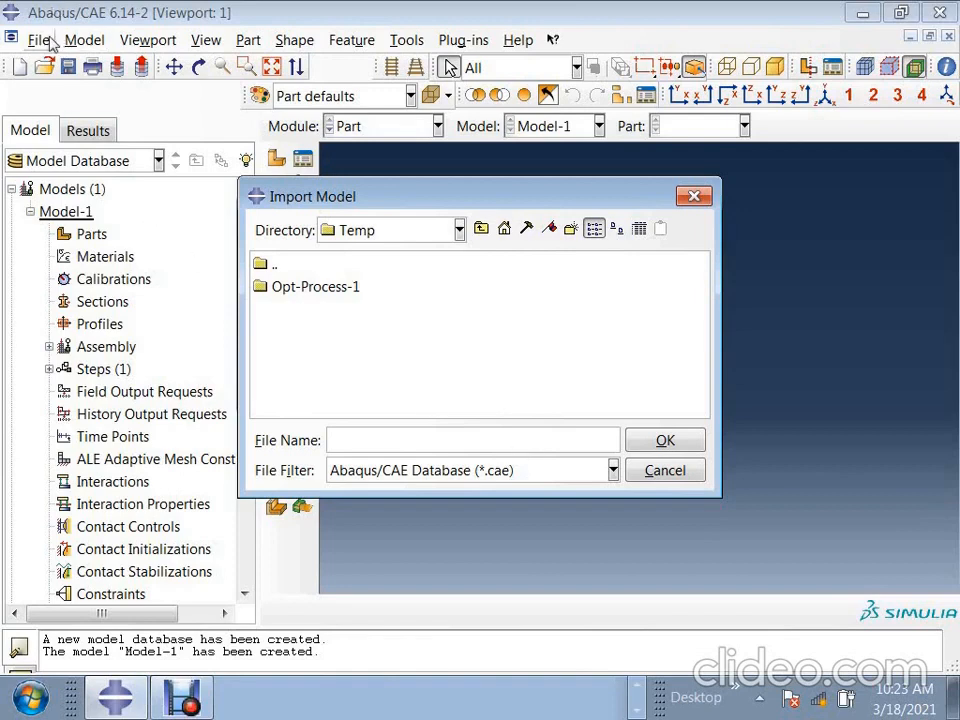
click(694, 196)
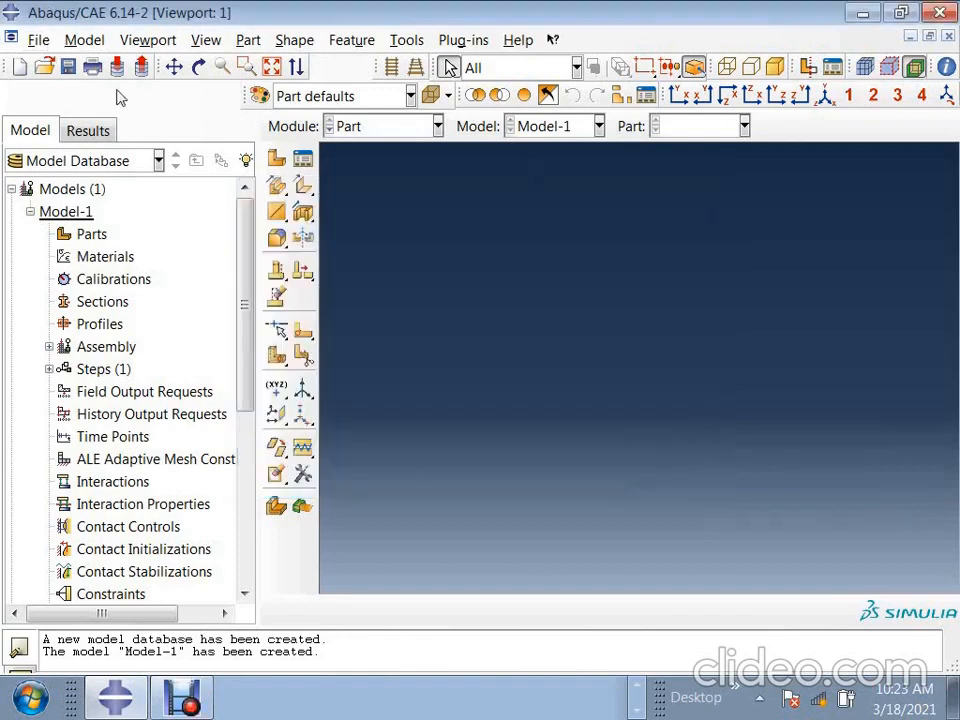
- Start saving the model database and browse to the D:\ drive as the save location
click(38, 40)
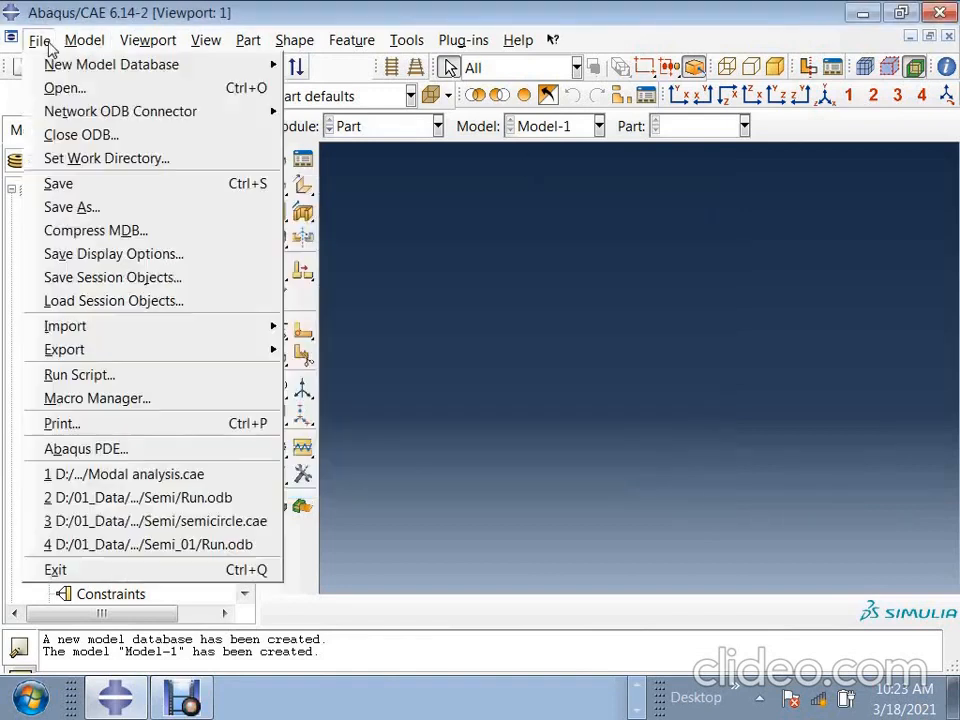
click(97, 186)
drag(814, 339, 328, 306)
click(391, 334)
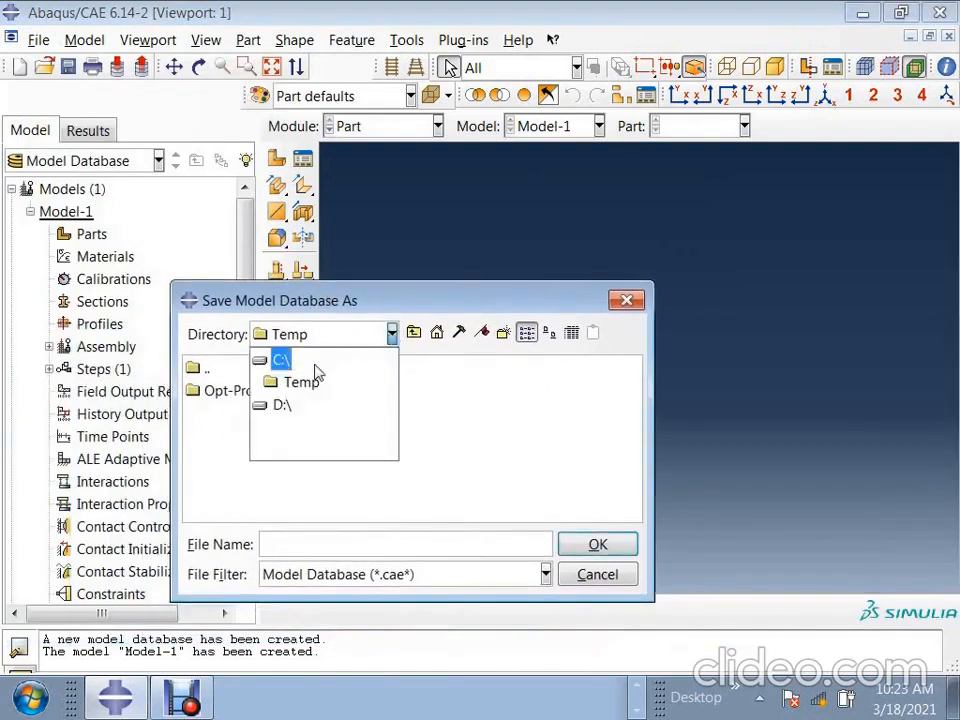
click(282, 407)
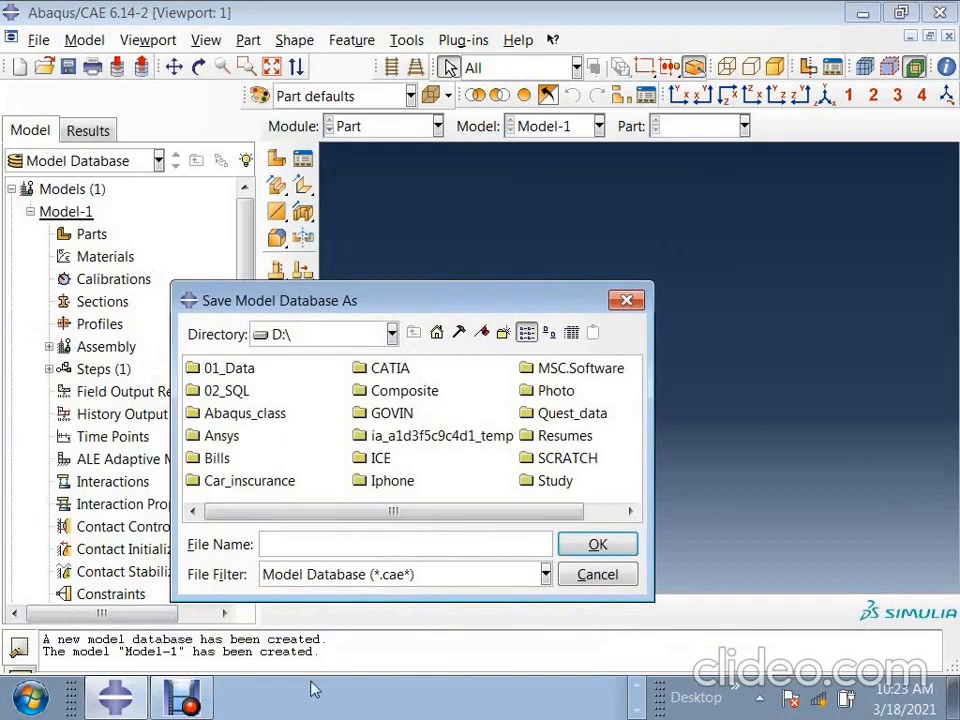
- Switch to the Windows desktop, create a folder named "Abaqus taring" there and open it
click(950, 708)
right_click(576, 342)
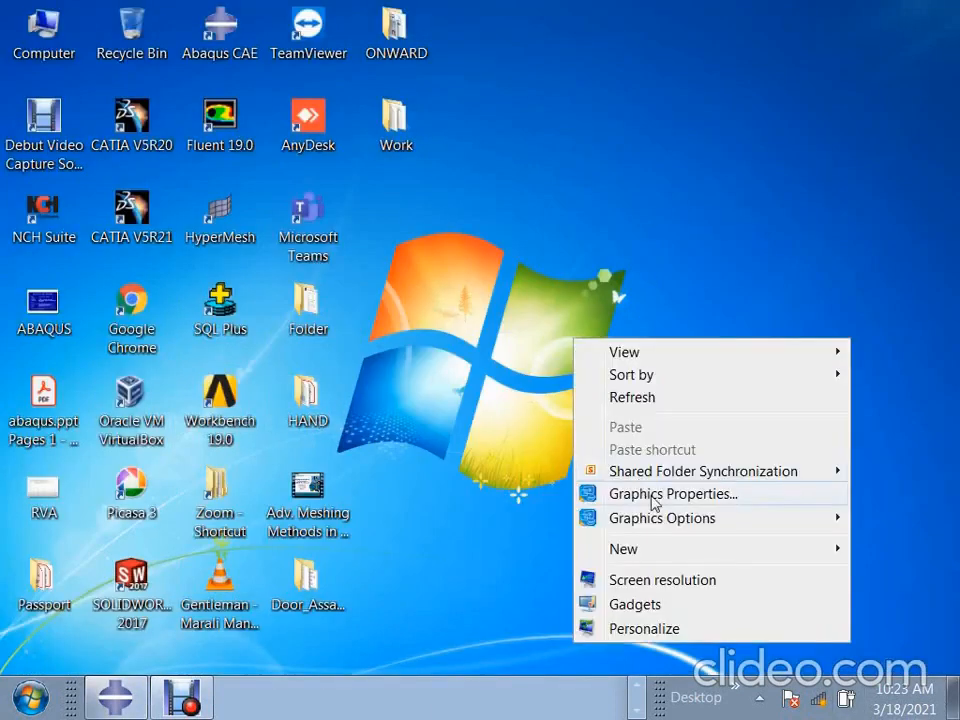
mouse_move(645, 556)
click(461, 101)
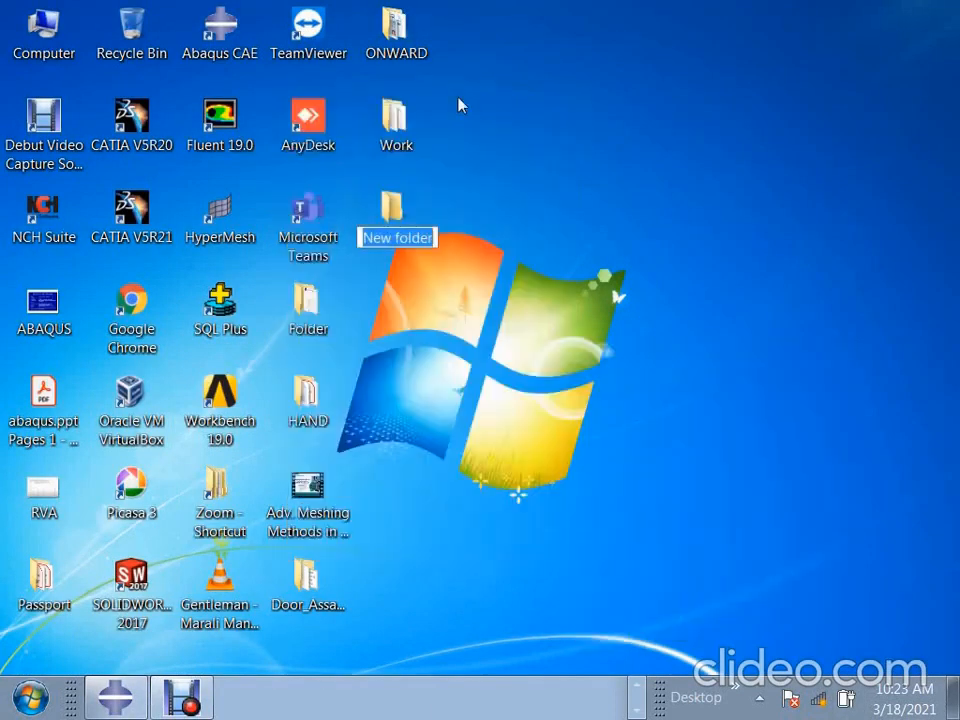
text(Aba)
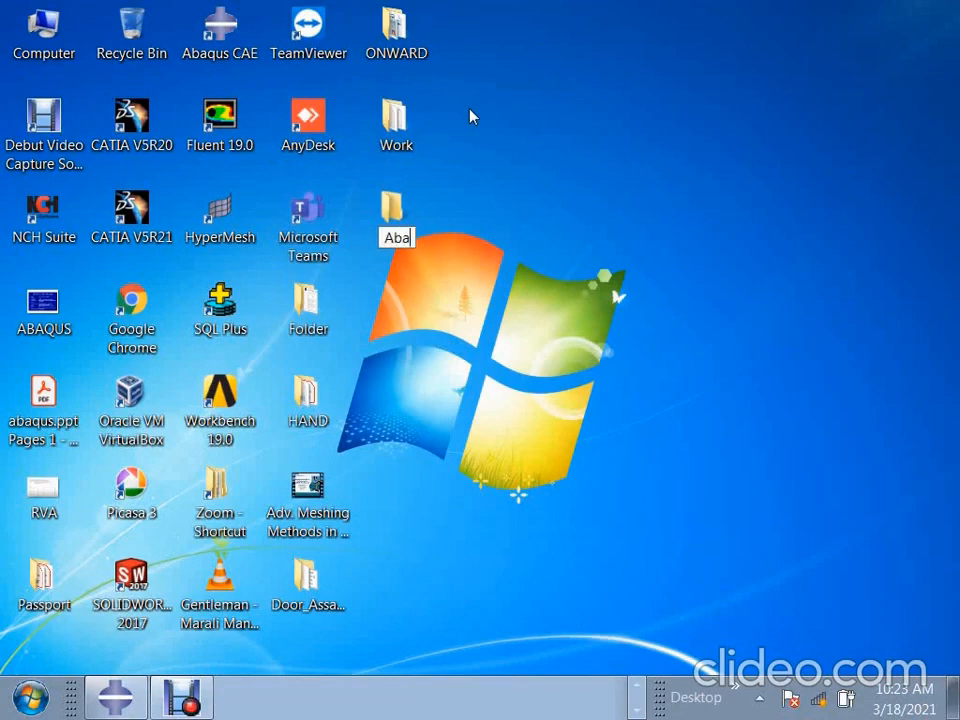
text(qus taring)
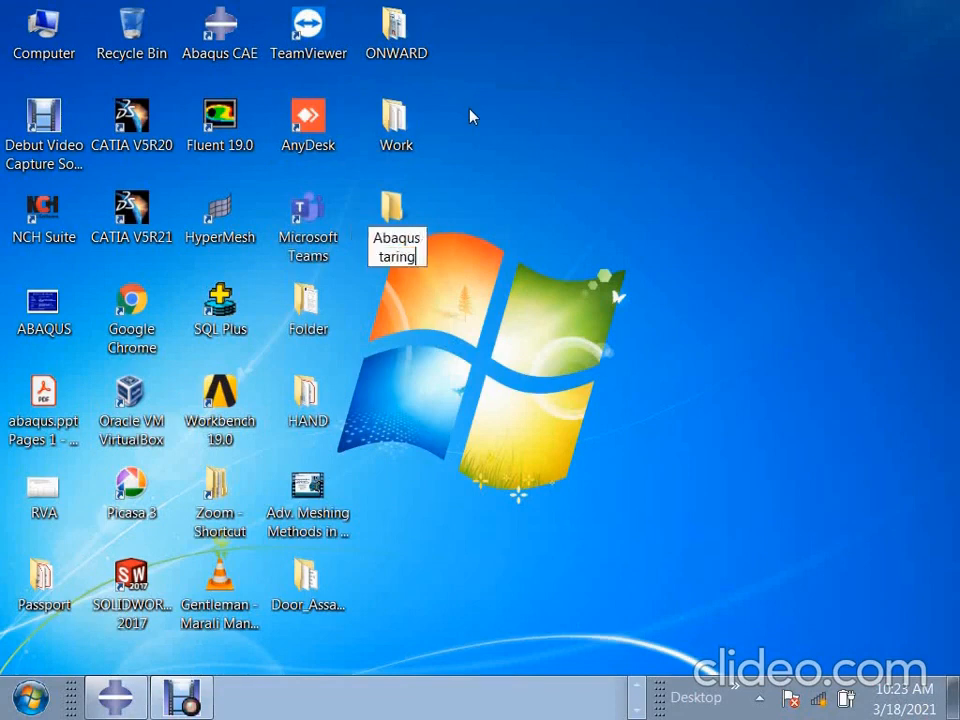
key(Return)
key(Return)
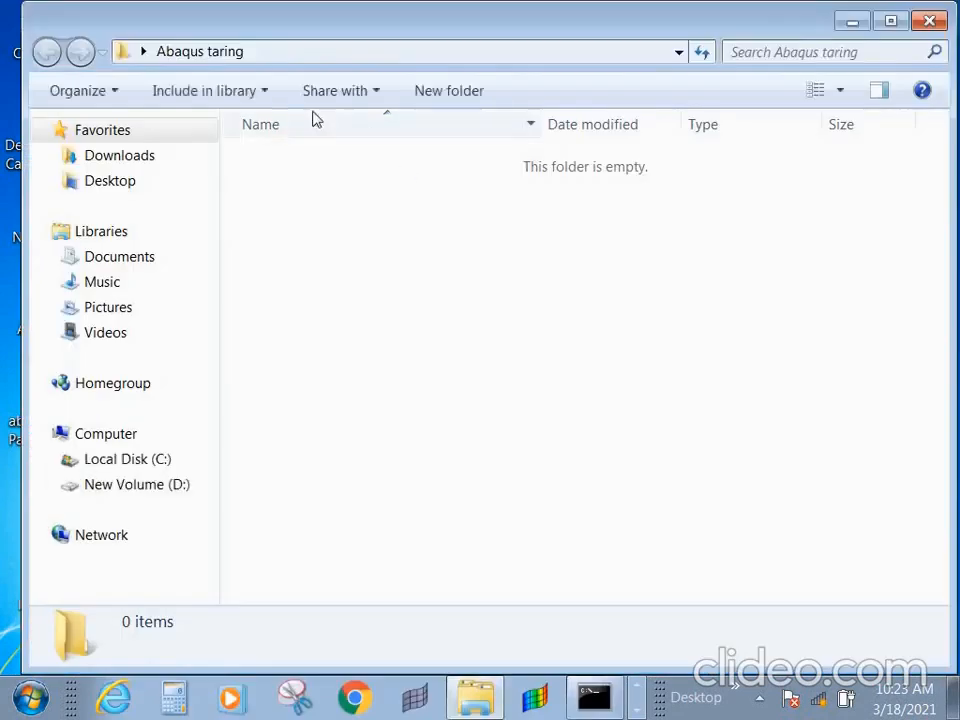
- Return to the Desktop folder and rename the new folder as "Abaqus traning"
key(BackSpace)
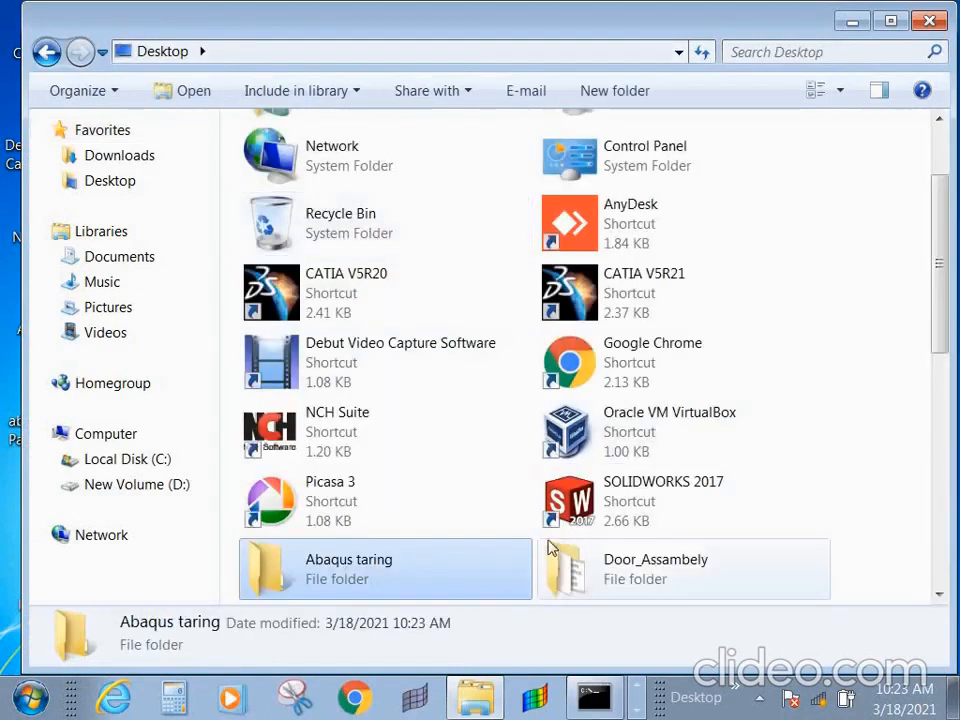
key(F2)
click(420, 558)
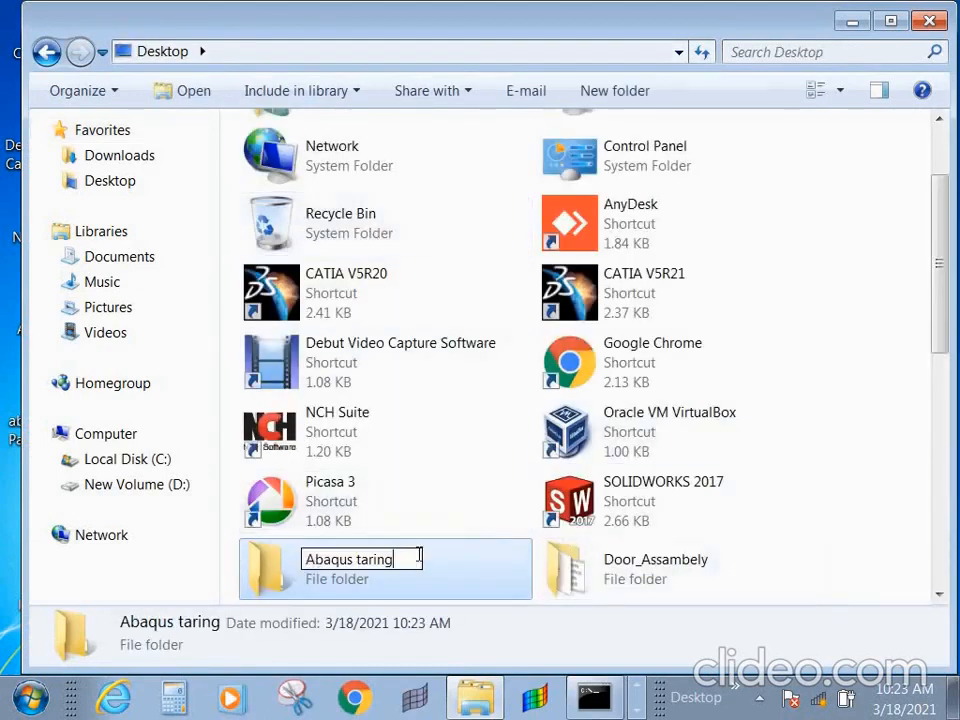
key(BackSpace)
key(BackSpace)
key(BackSpace)
key(BackSpace)
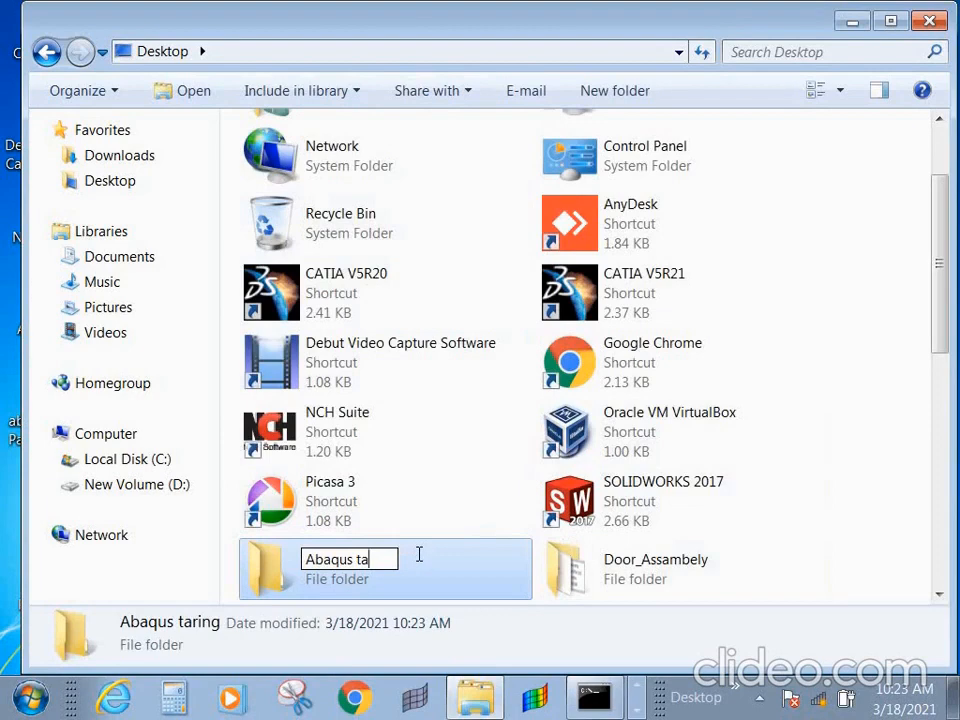
key(BackSpace)
text(rinin)
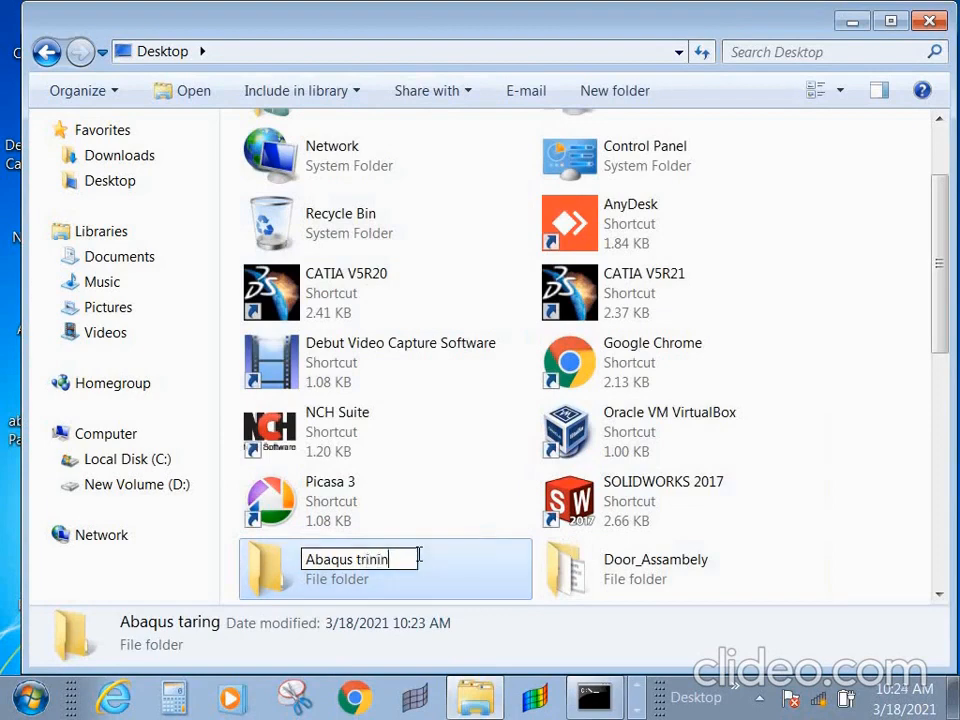
text(g)
key(BackSpace)
key(BackSpace)
key(BackSpace)
key(BackSpace)
key(BackSpace)
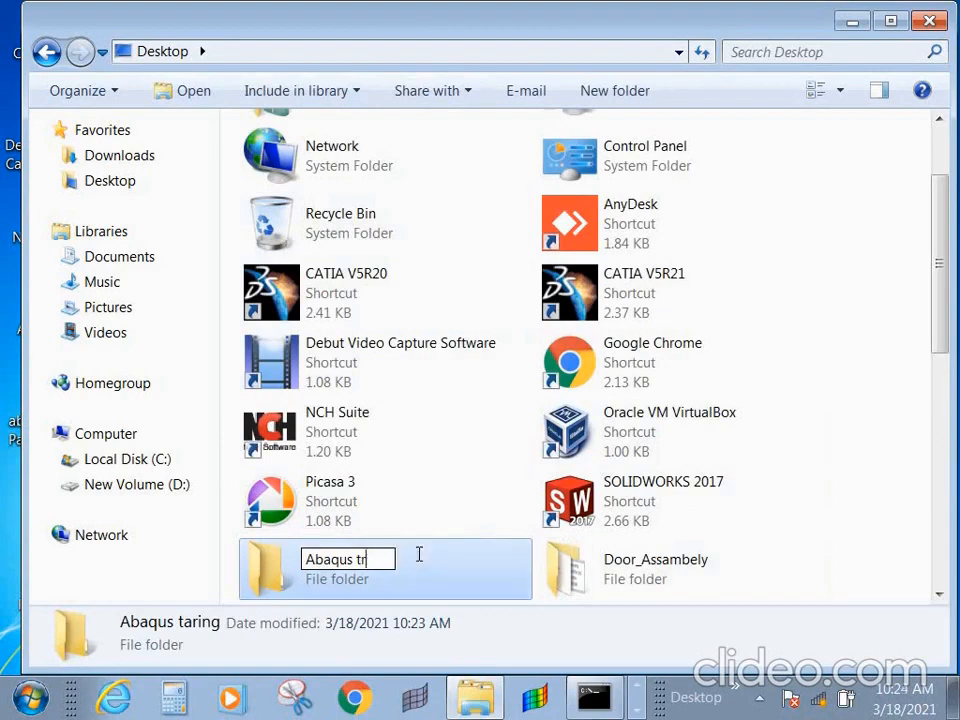
text(aning)
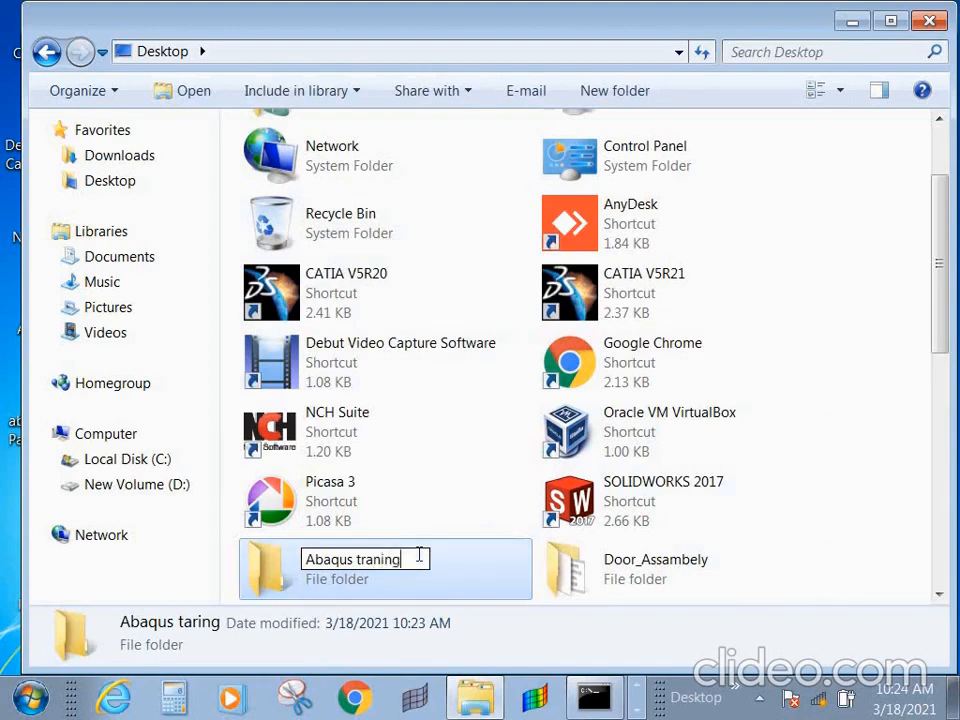
key(Return)
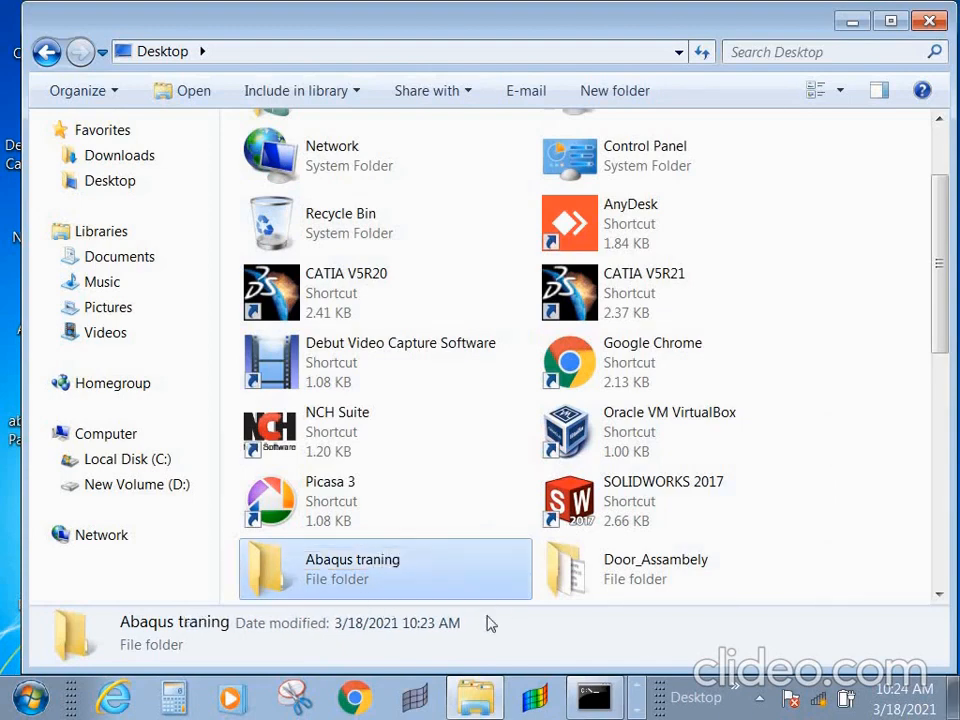
- Copy the path of the "Abaqus traning" folder and set it as the save directory in Abaqus/CAE
double_click(392, 578)
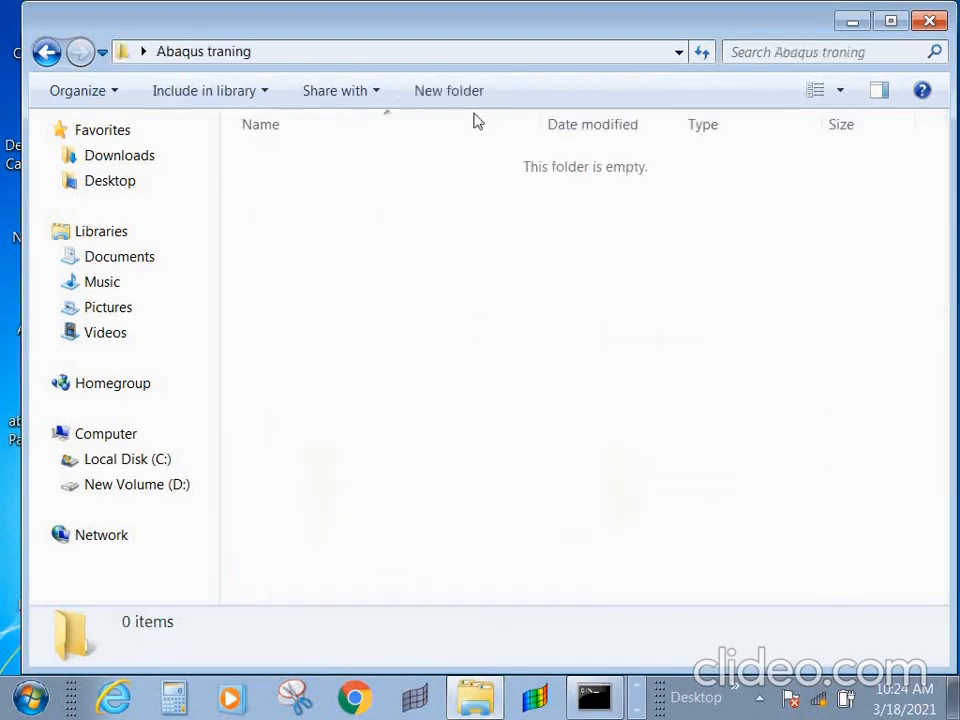
click(410, 56)
key(ctrl+c)
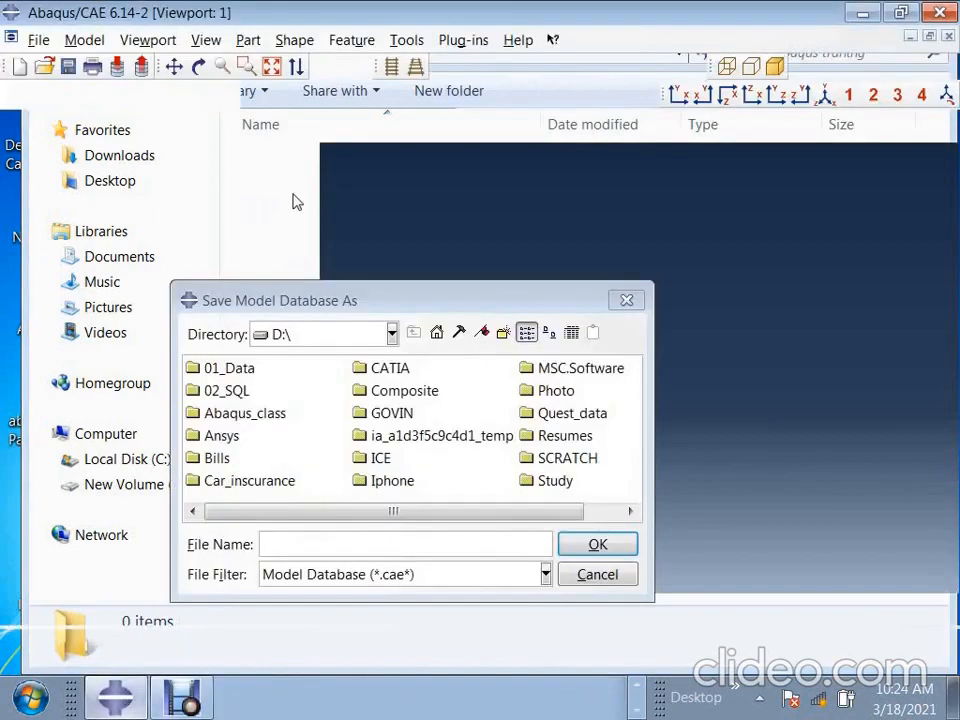
click(262, 544)
key(ctrl+v)
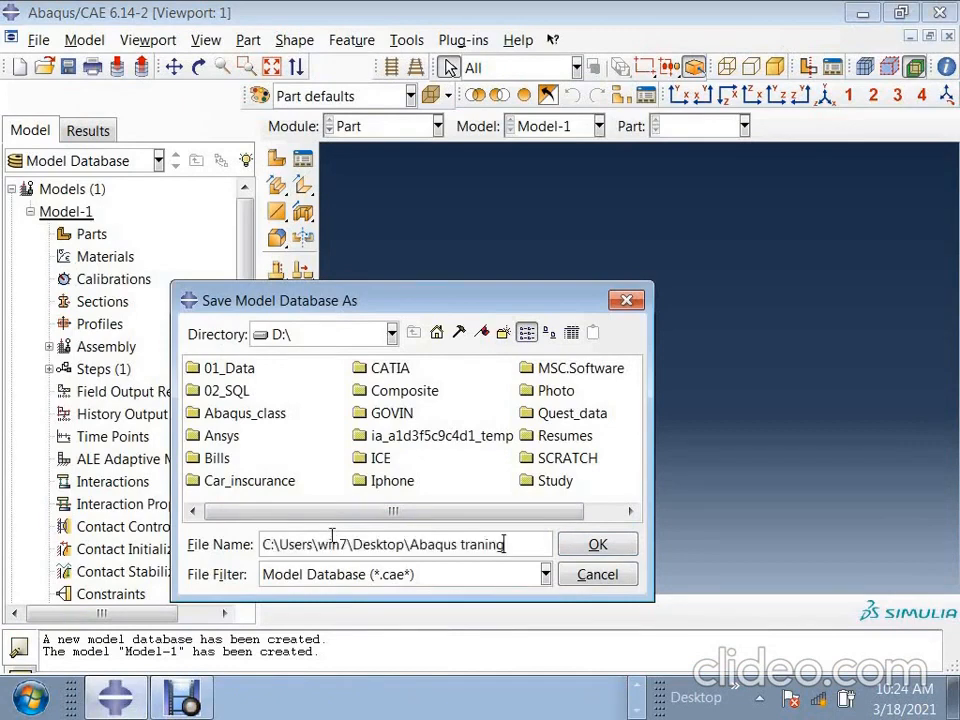
click(597, 544)
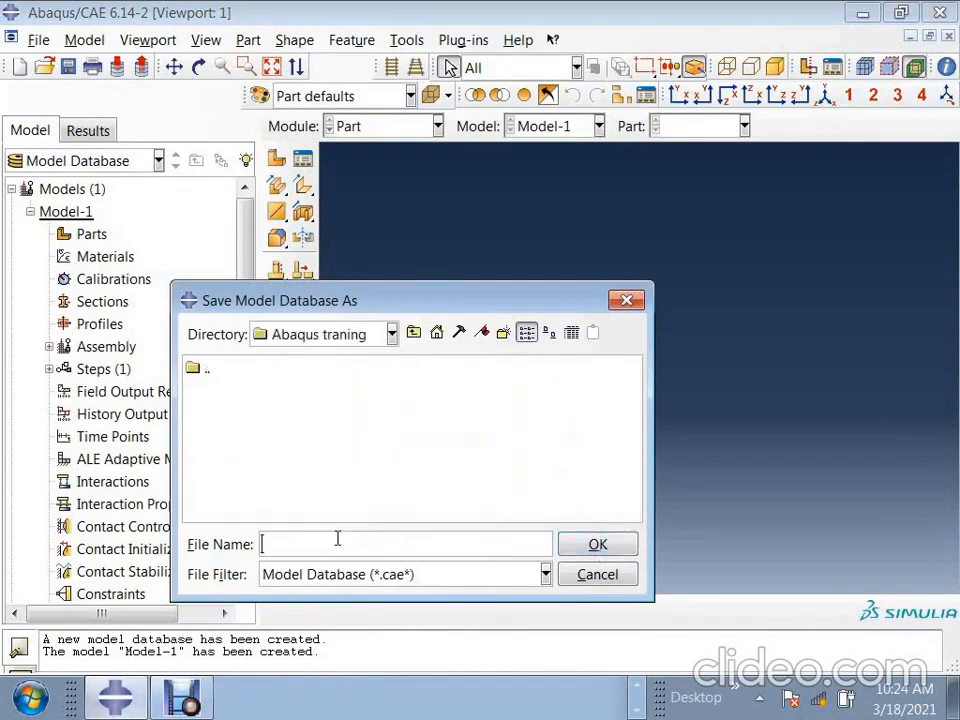
- Save the model database as "modal" and open the "Abaqus traning" folder from the desktop to check the file
text(modal)
key(Return)
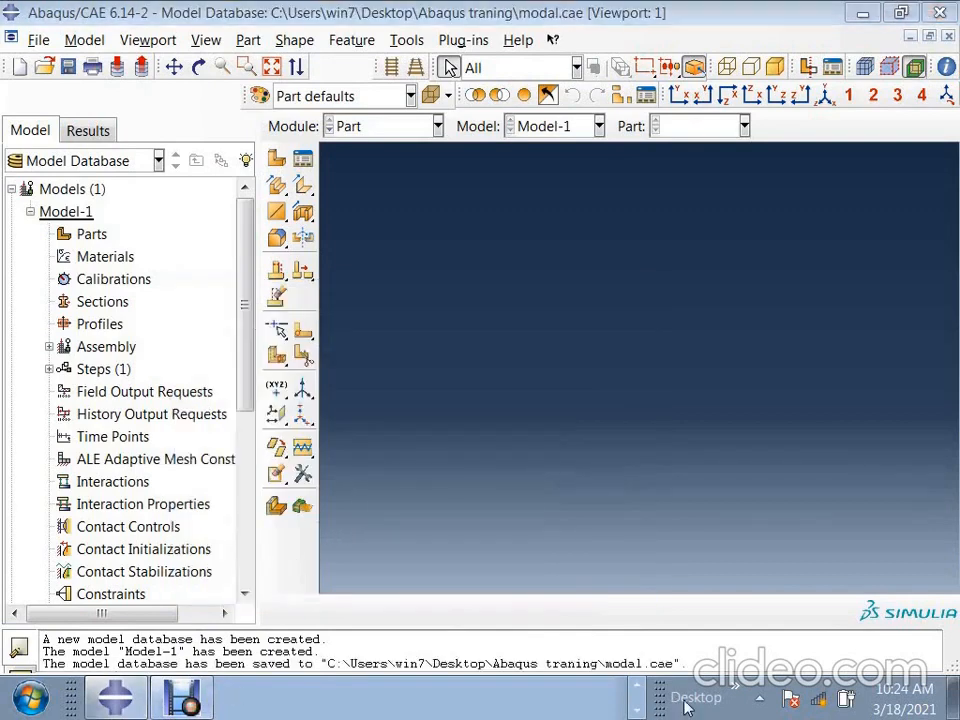
click(954, 704)
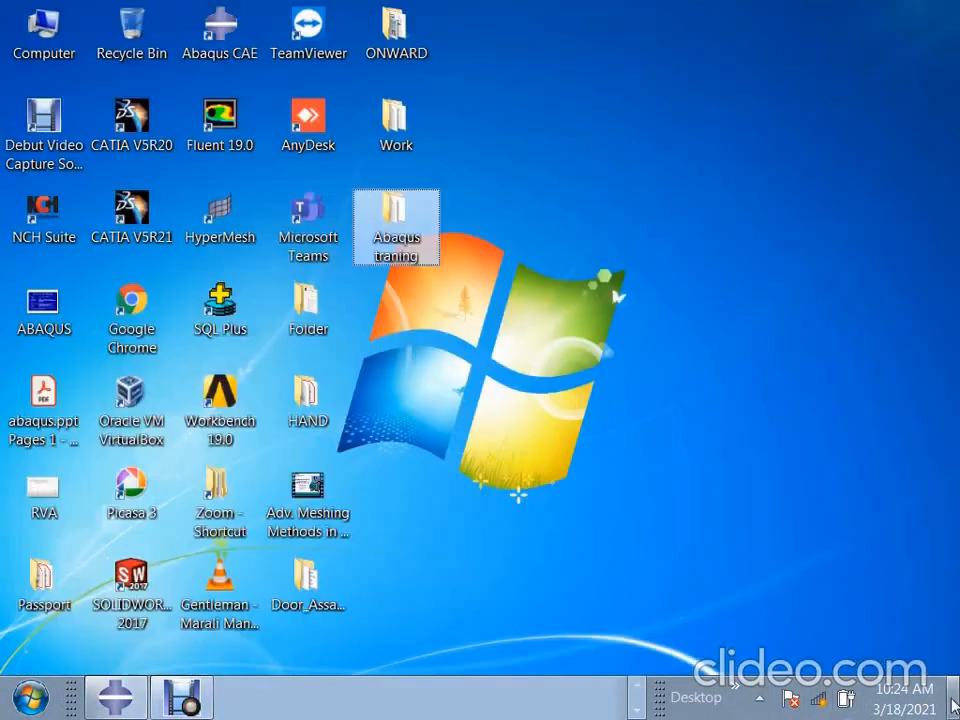
double_click(407, 228)
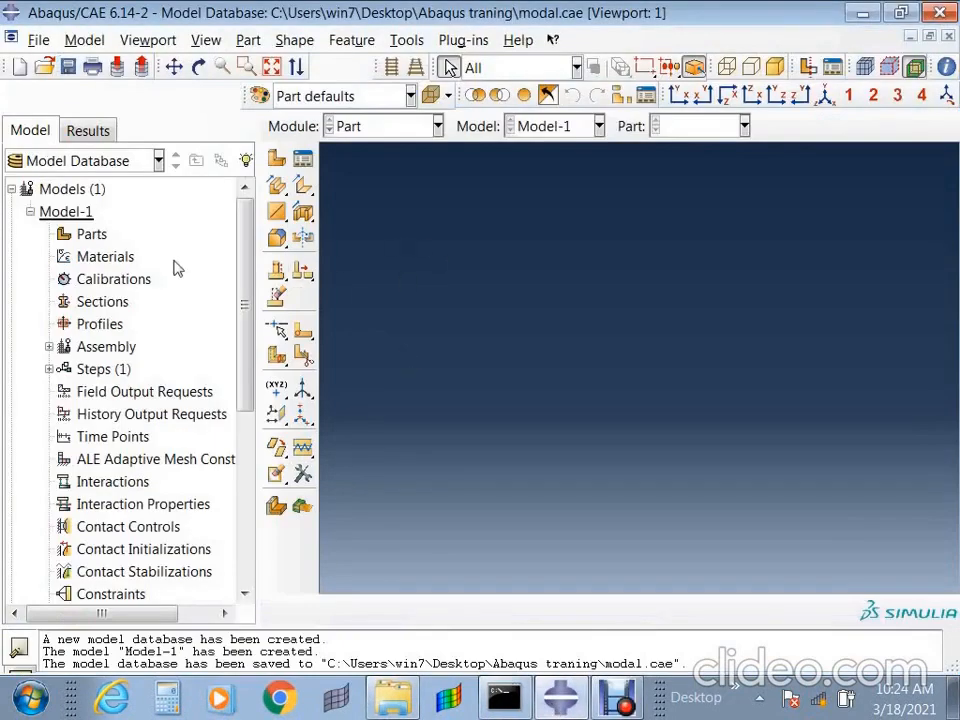
click(63, 218)
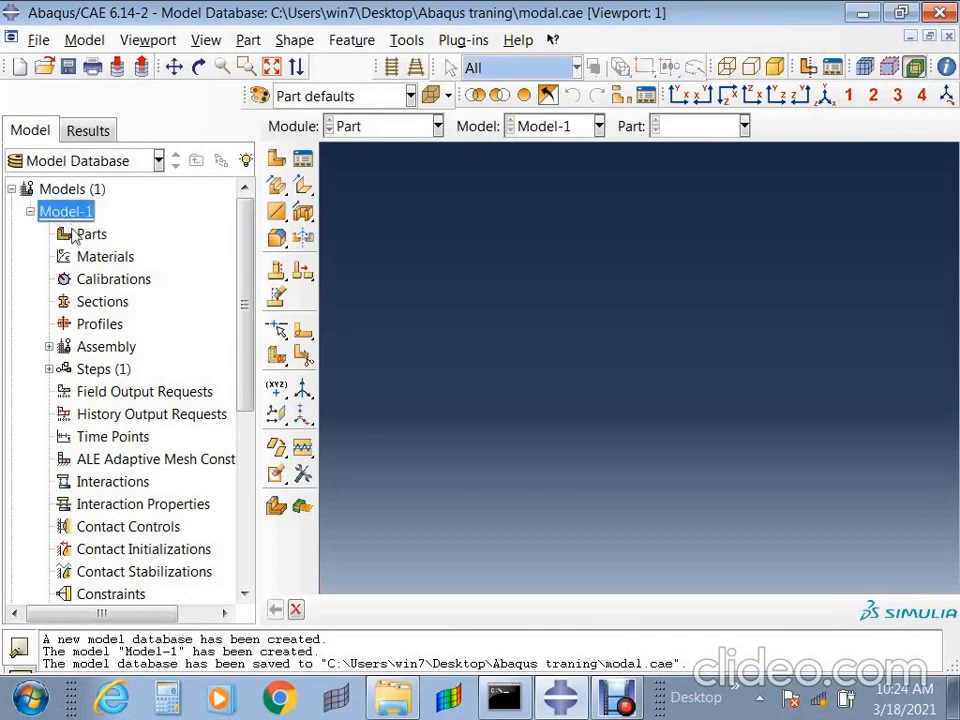
right_click(66, 218)
click(575, 402)
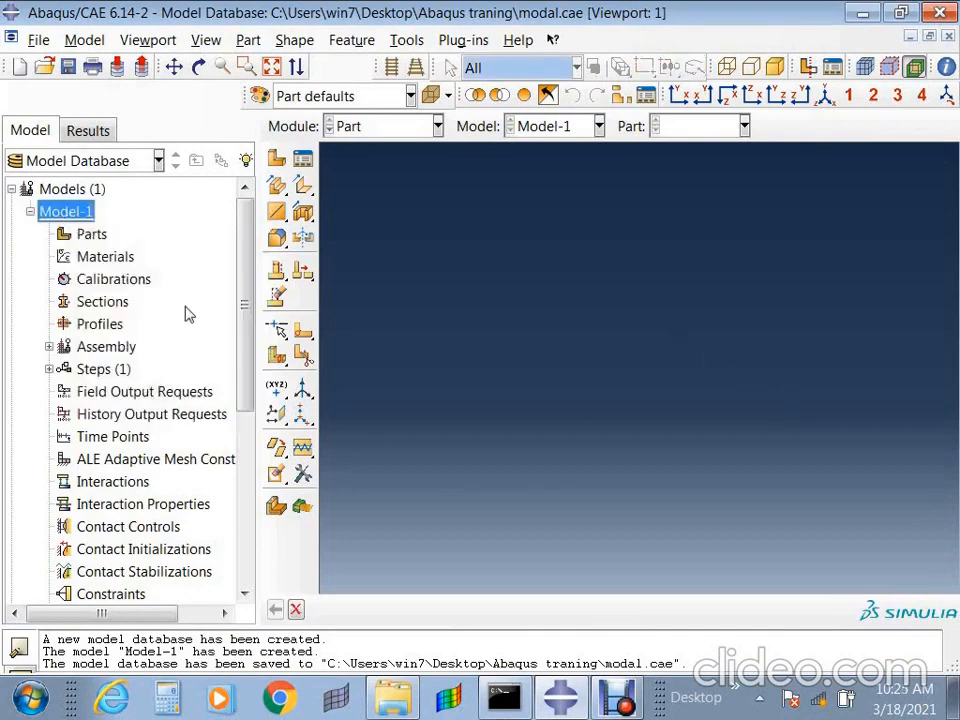
click(90, 236)
right_click(90, 237)
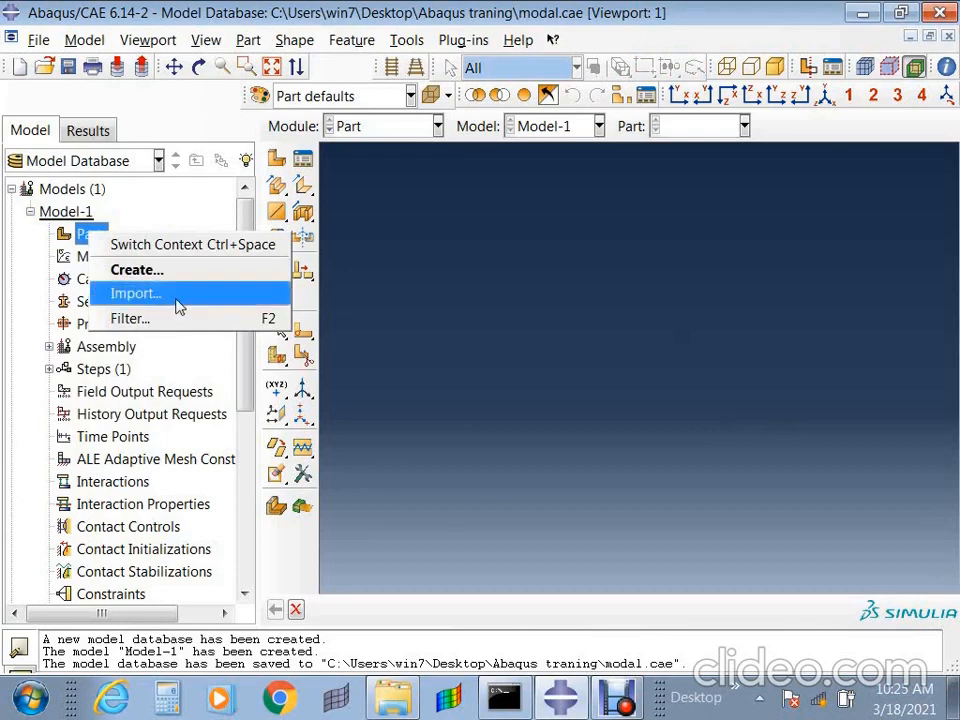
- Try to export a part from the empty model in Abaqus/CAE
click(38, 40)
click(38, 40)
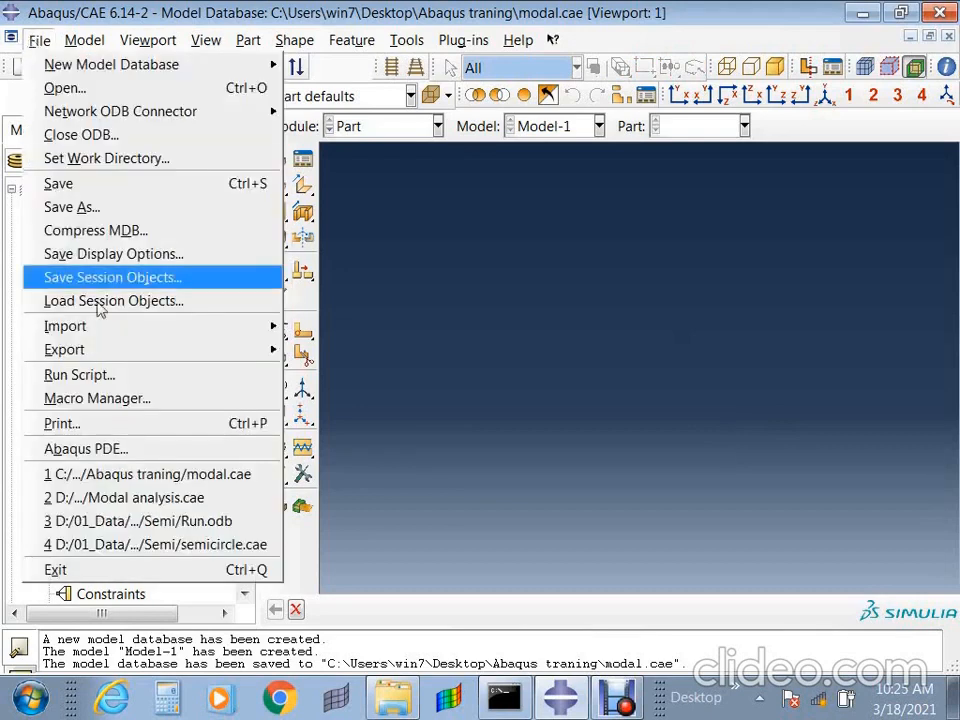
mouse_move(116, 356)
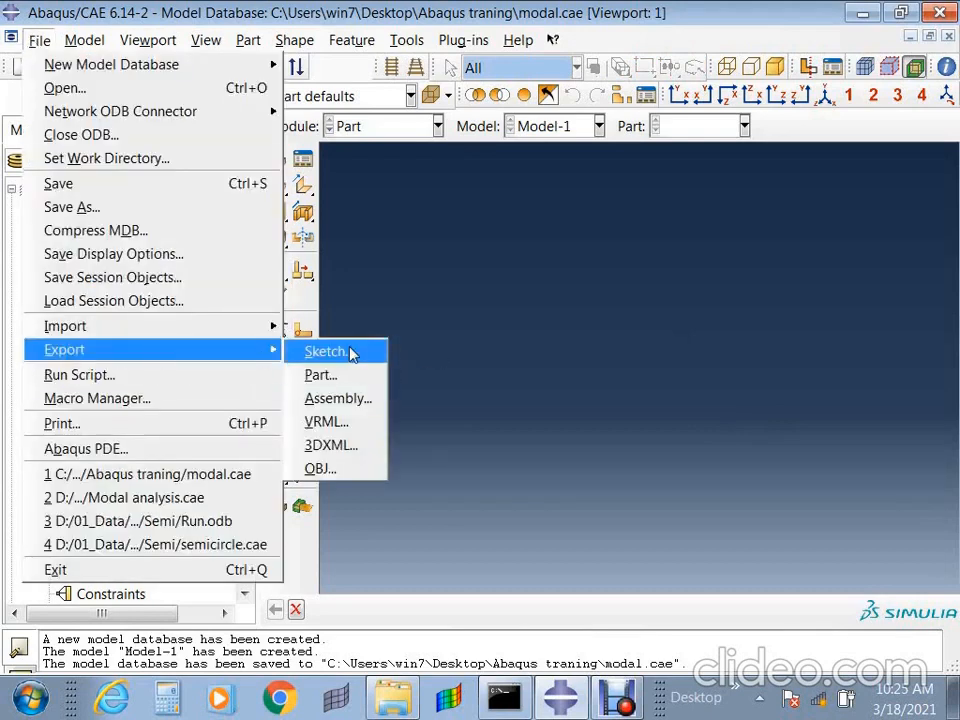
click(339, 377)
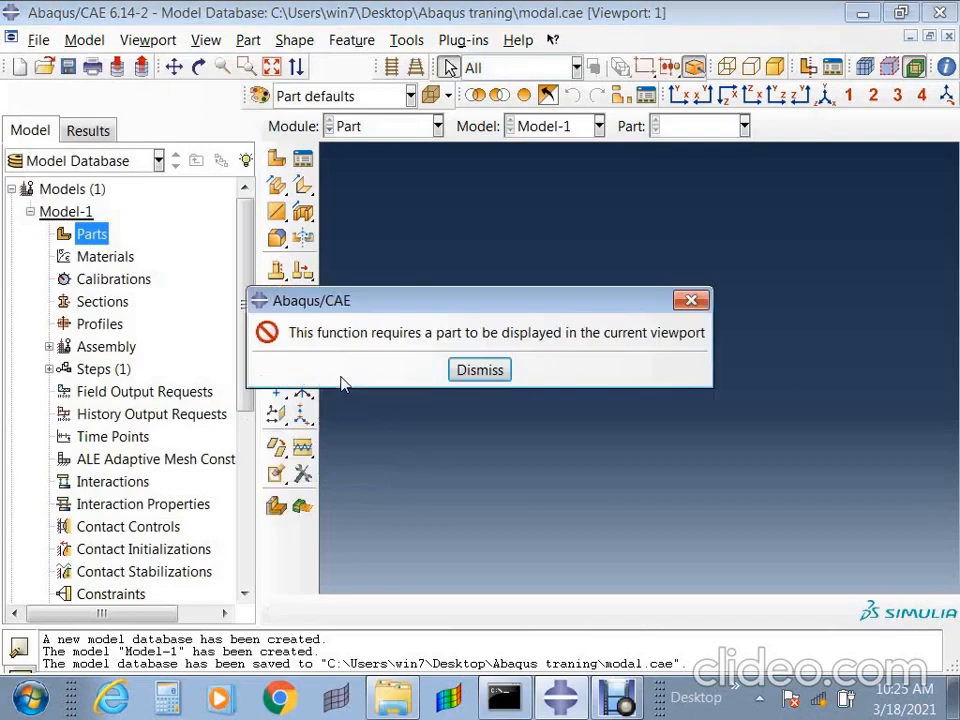
click(480, 371)
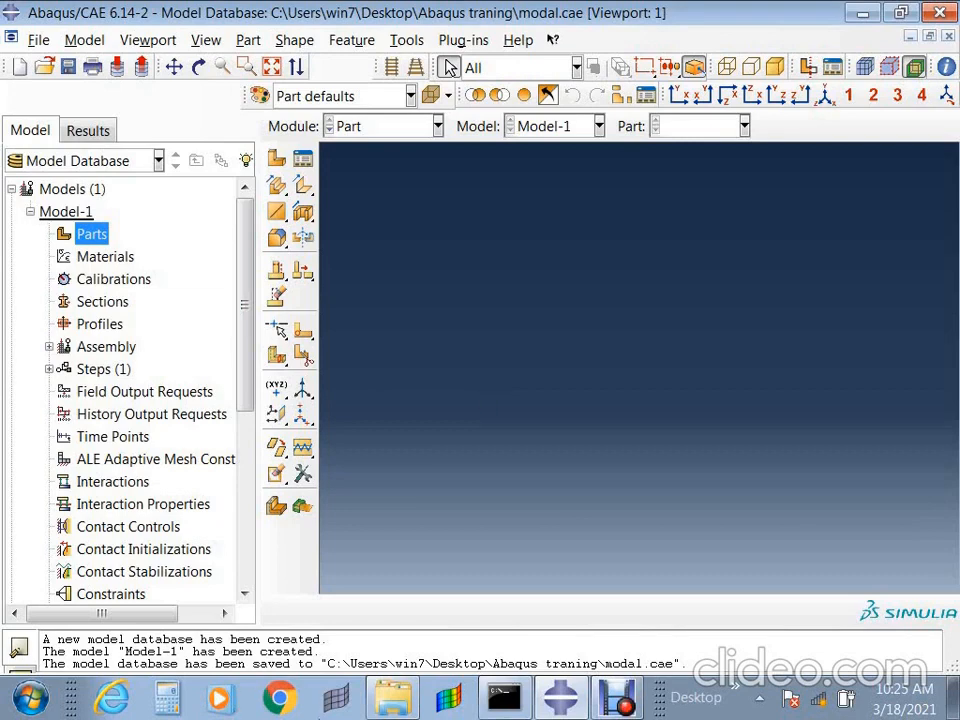
- Switch from Abaqus/CAE to the Windows desktop and launch CATIA V5R21
click(560, 697)
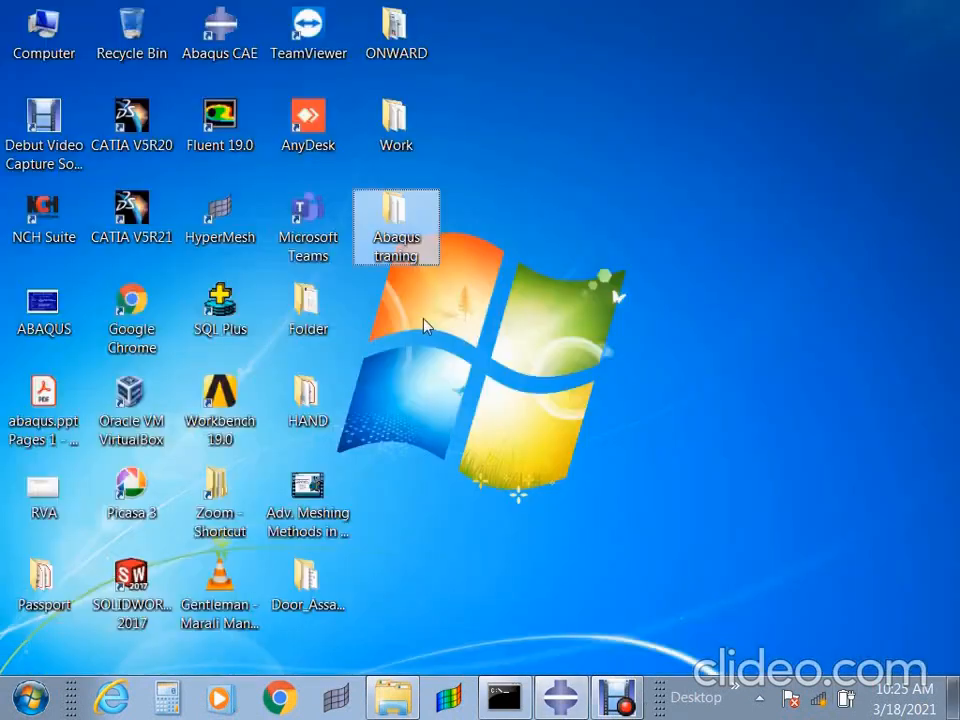
click(150, 203)
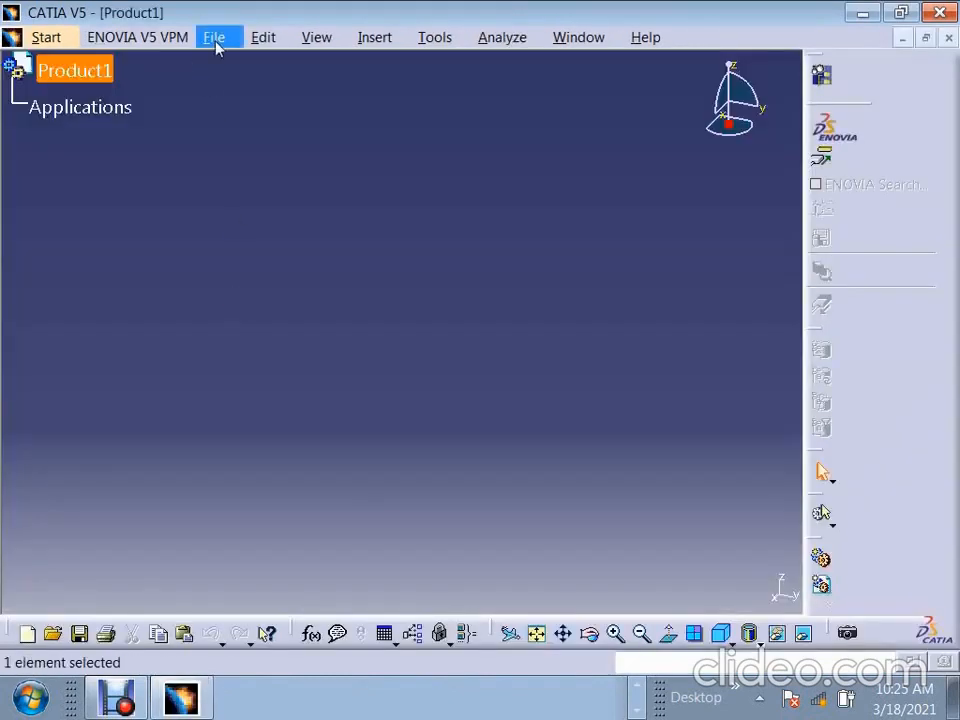
- Create a new document of type Part
click(214, 37)
click(204, 60)
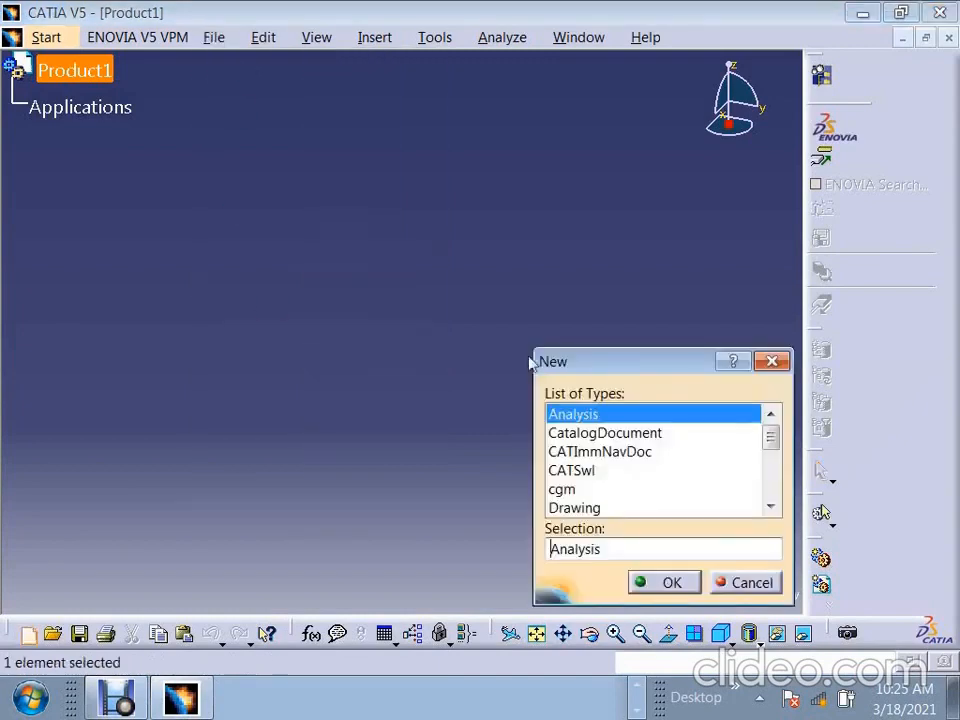
click(588, 488)
scroll(620, 470, down, 6)
click(561, 414)
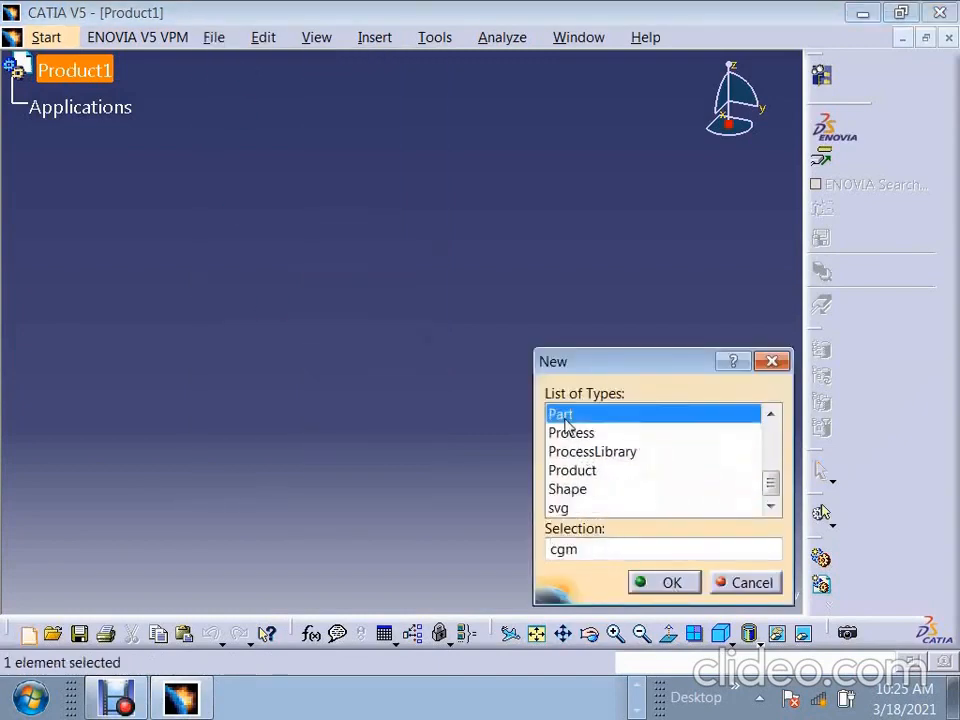
click(656, 582)
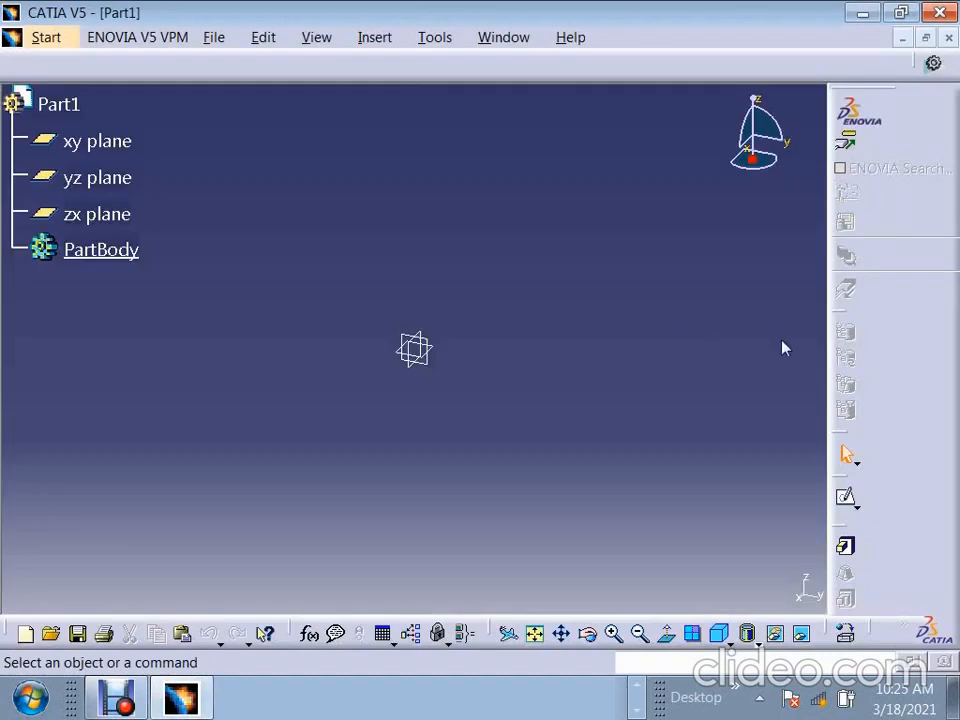
- Sketch a rectangle enclosing the origin on the yz plane
click(846, 497)
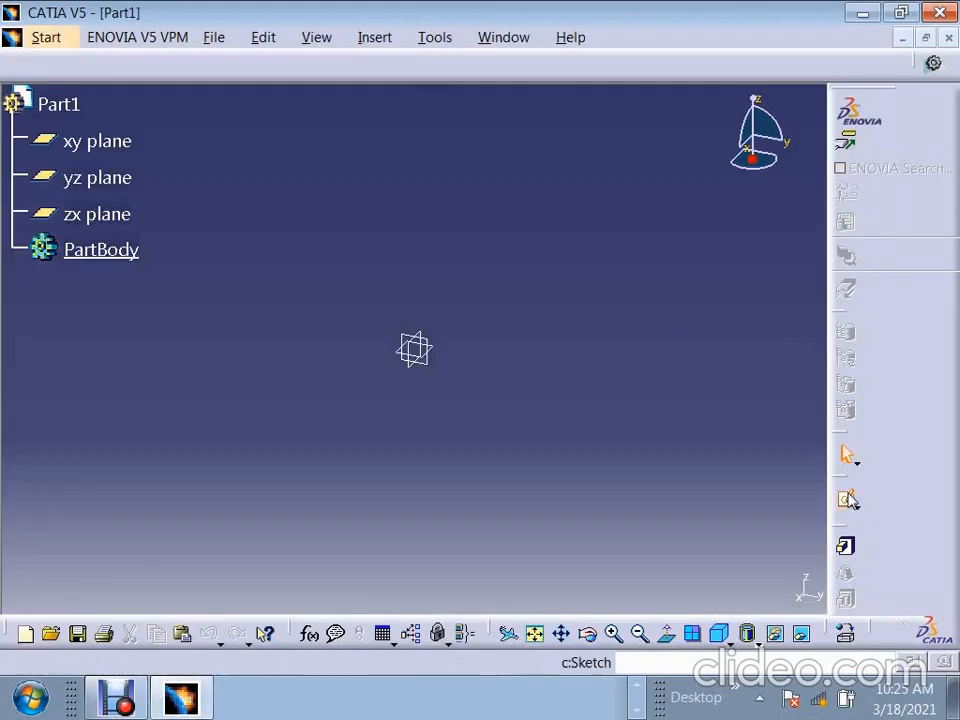
click(430, 371)
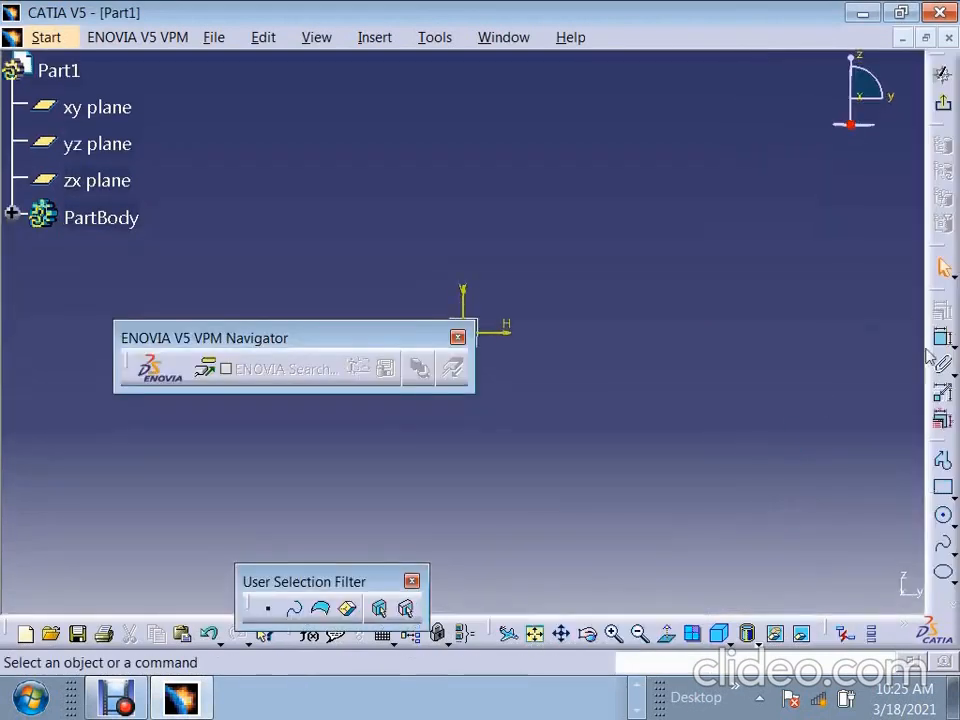
click(943, 487)
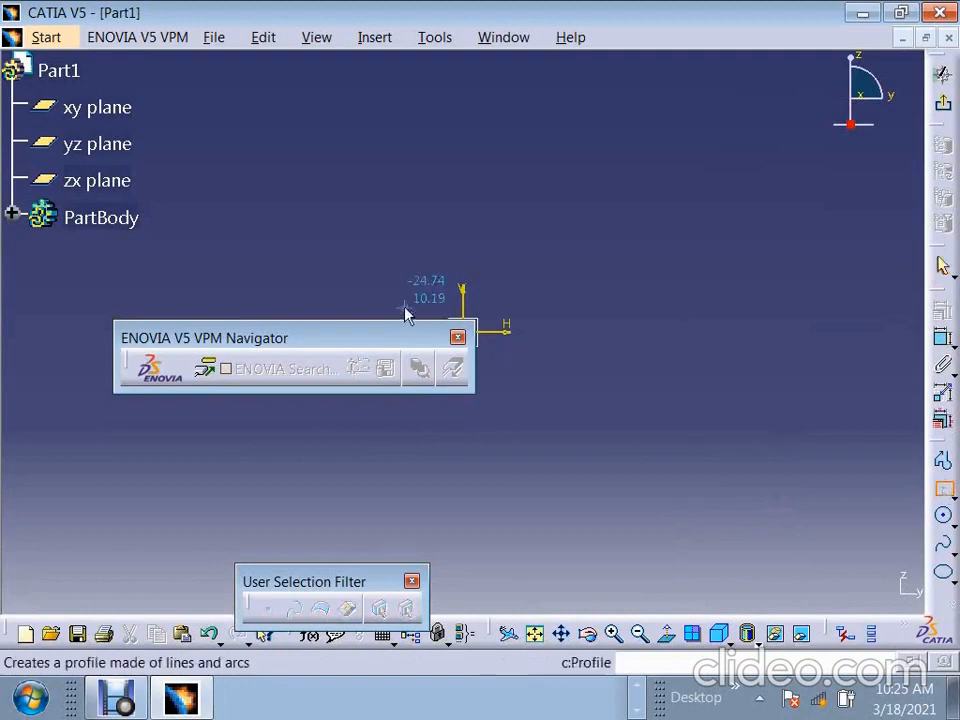
click(403, 258)
click(588, 410)
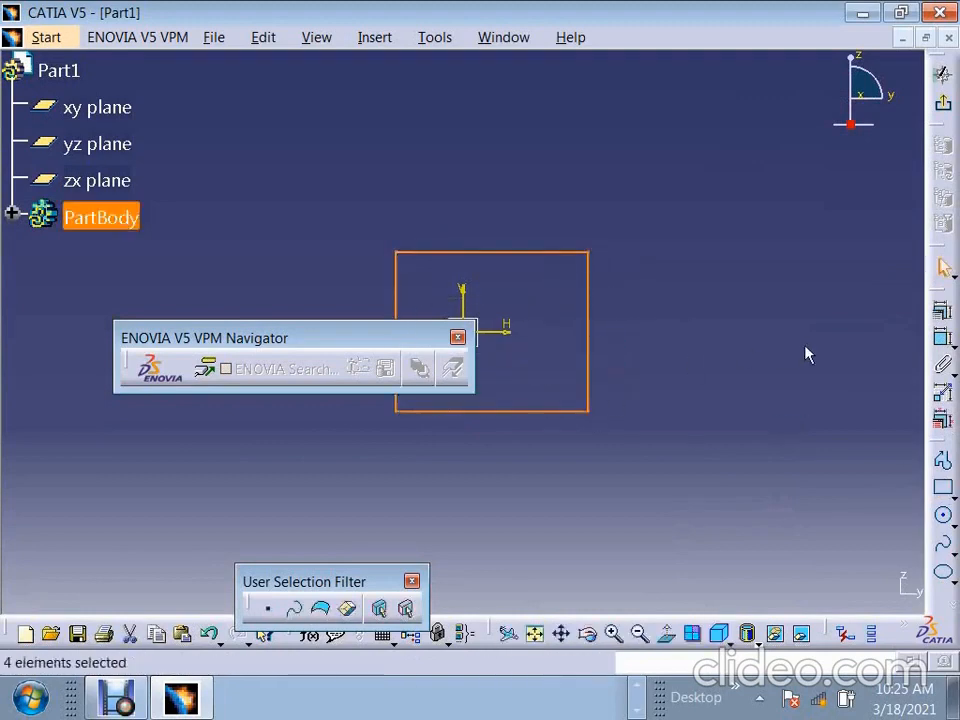
- Exit the sketch and extrude the rectangle into a pad with a length of 20 mm
click(944, 311)
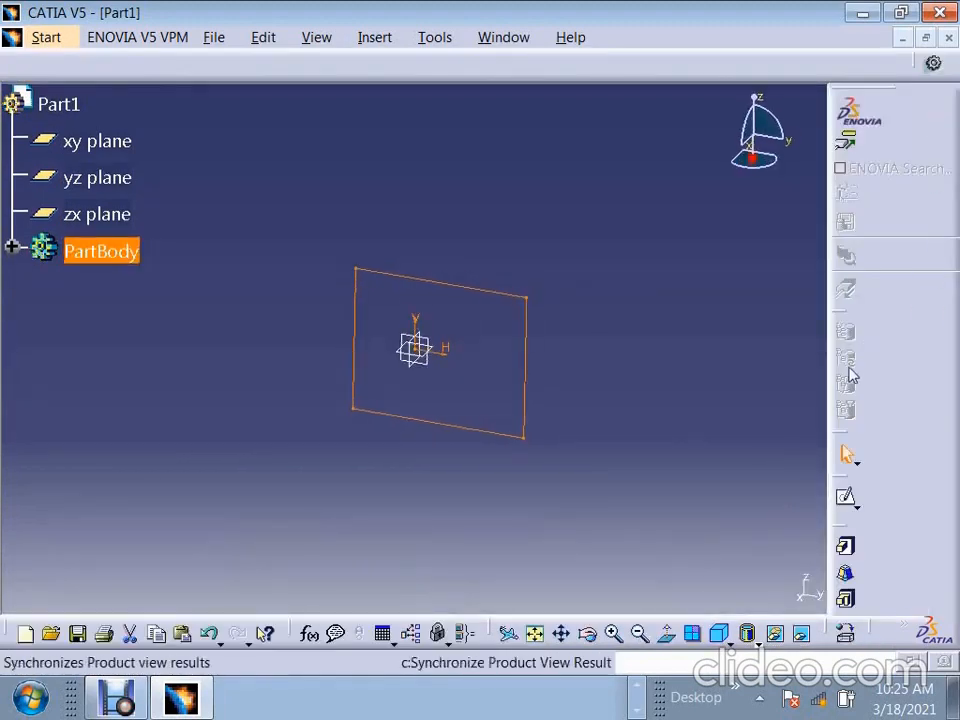
click(845, 545)
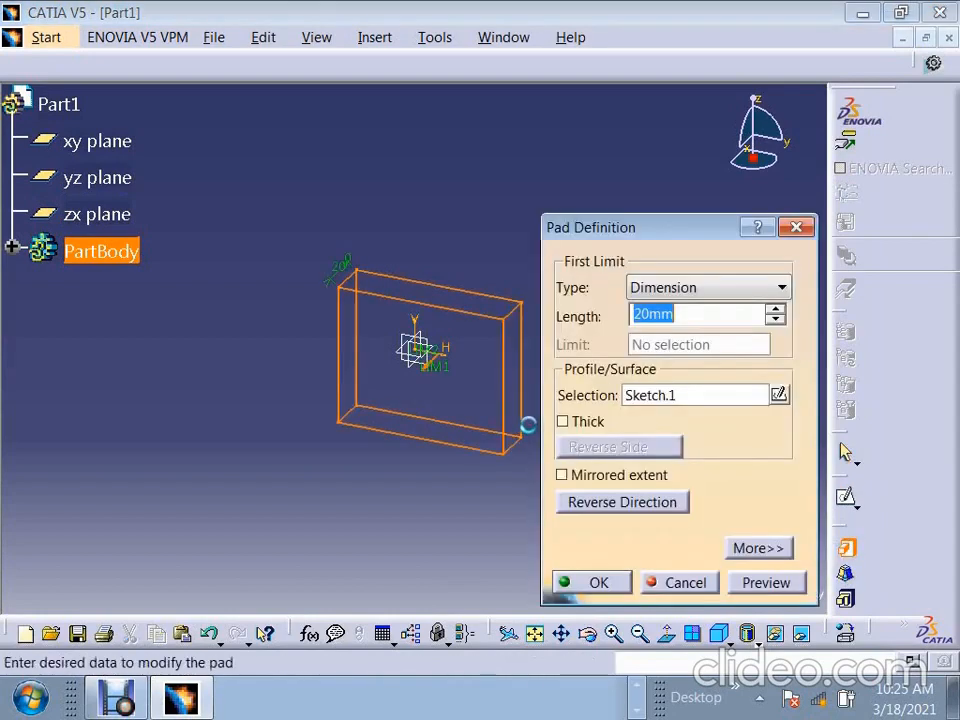
click(592, 582)
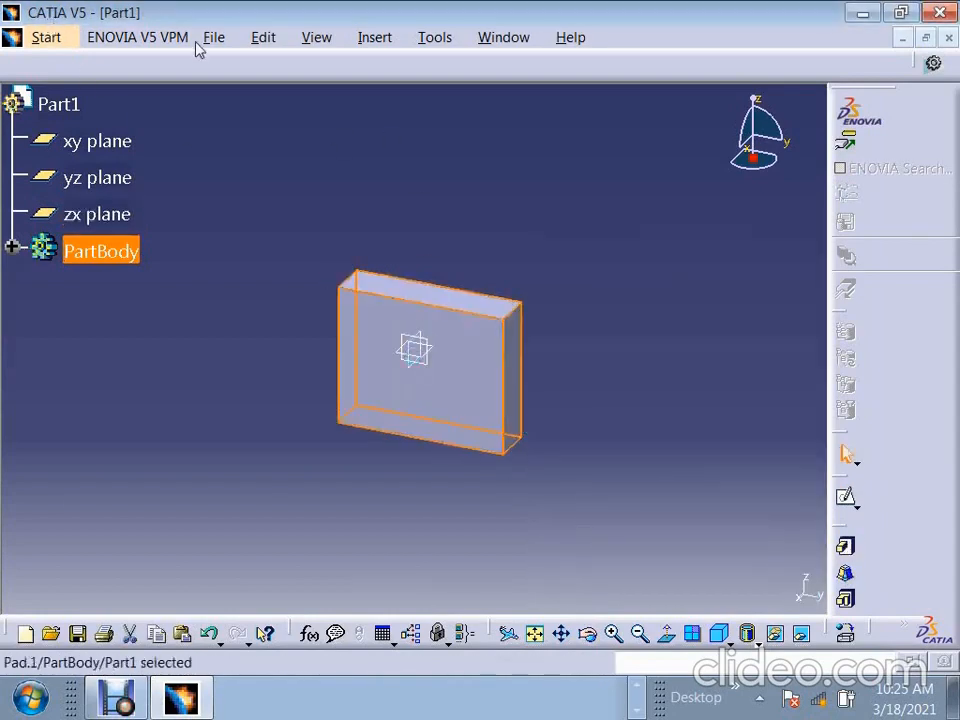
- Save a copy of the part as Part1 in the model format in the Work folder
click(213, 40)
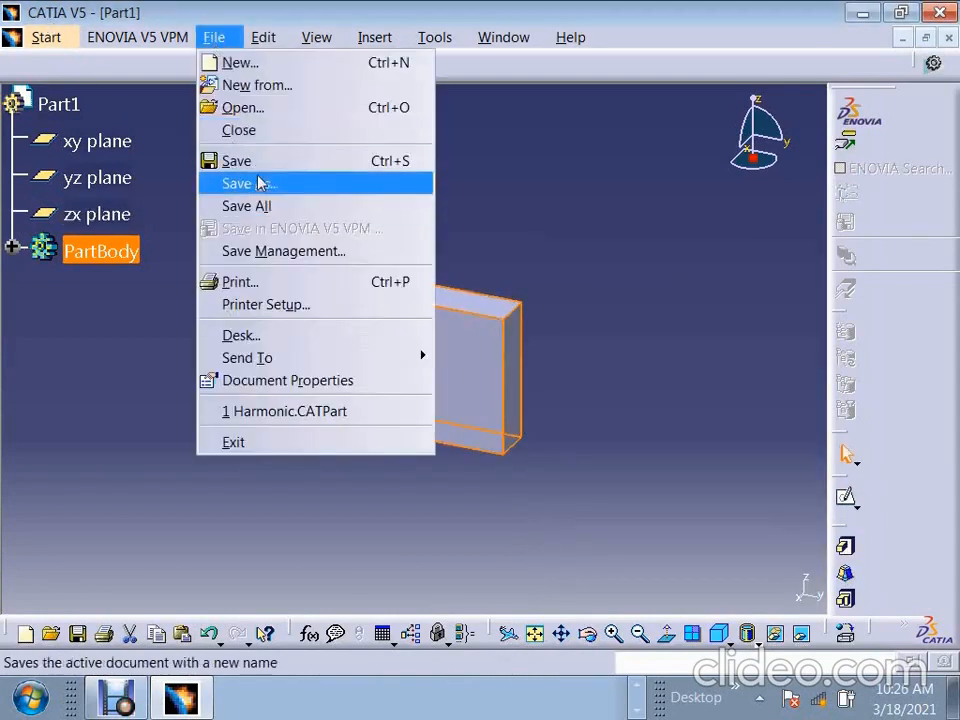
click(258, 183)
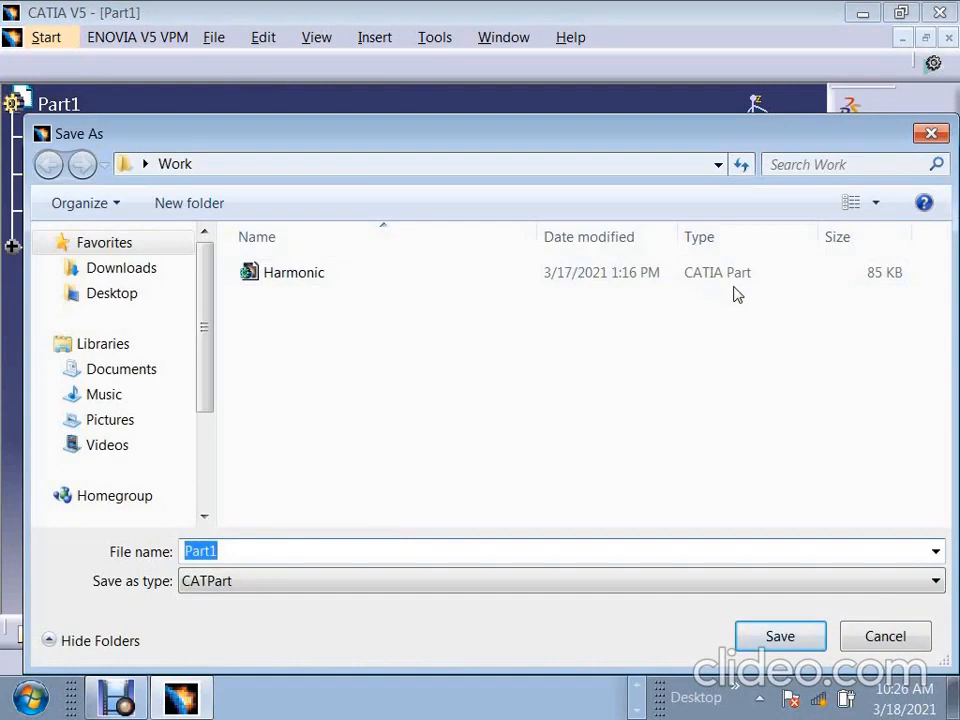
click(261, 587)
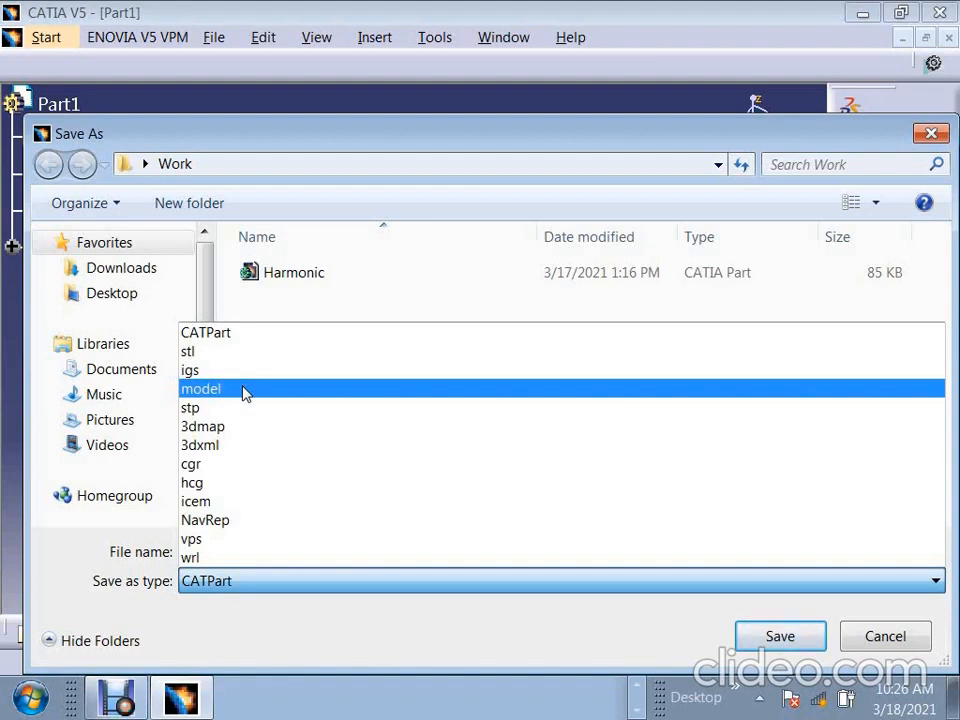
click(245, 393)
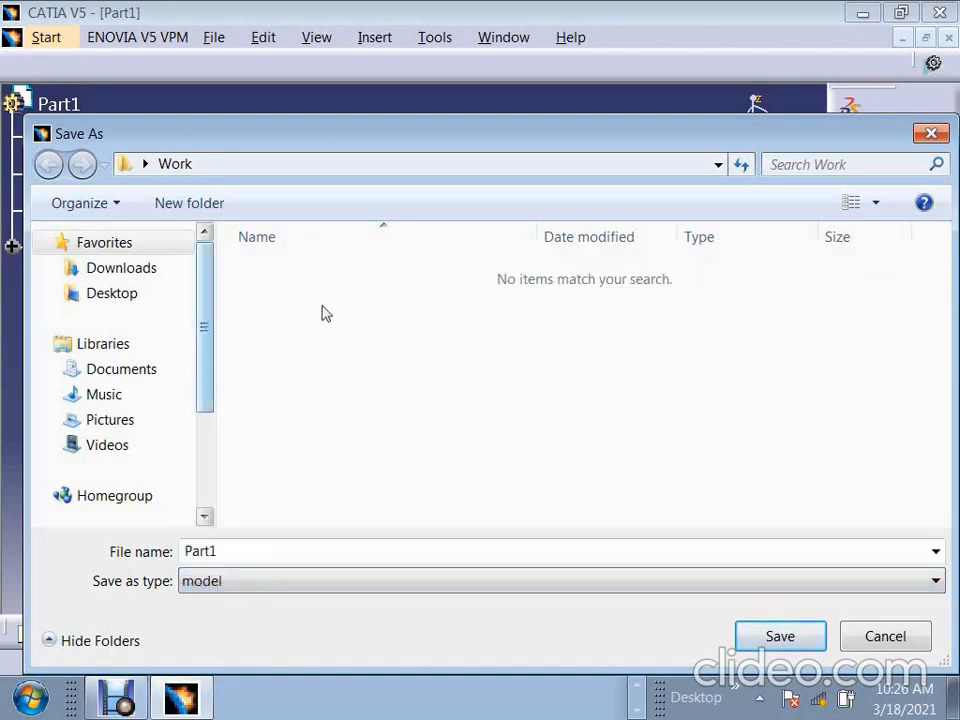
click(789, 638)
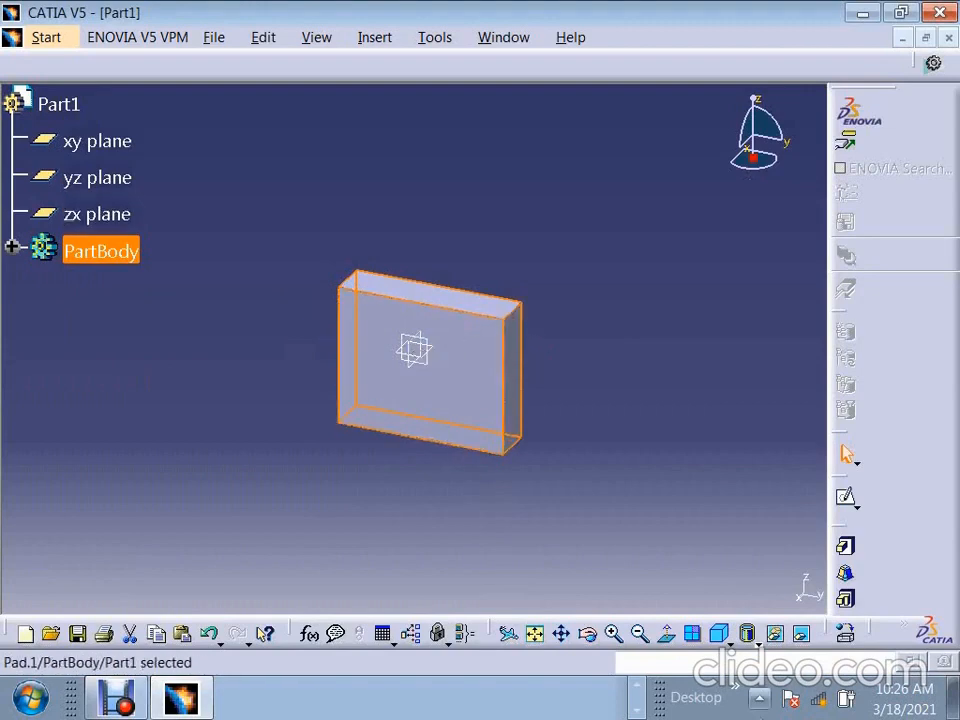
- Open the Work folder from the desktop and inspect the type of the Part1.stp file
click(953, 698)
double_click(396, 122)
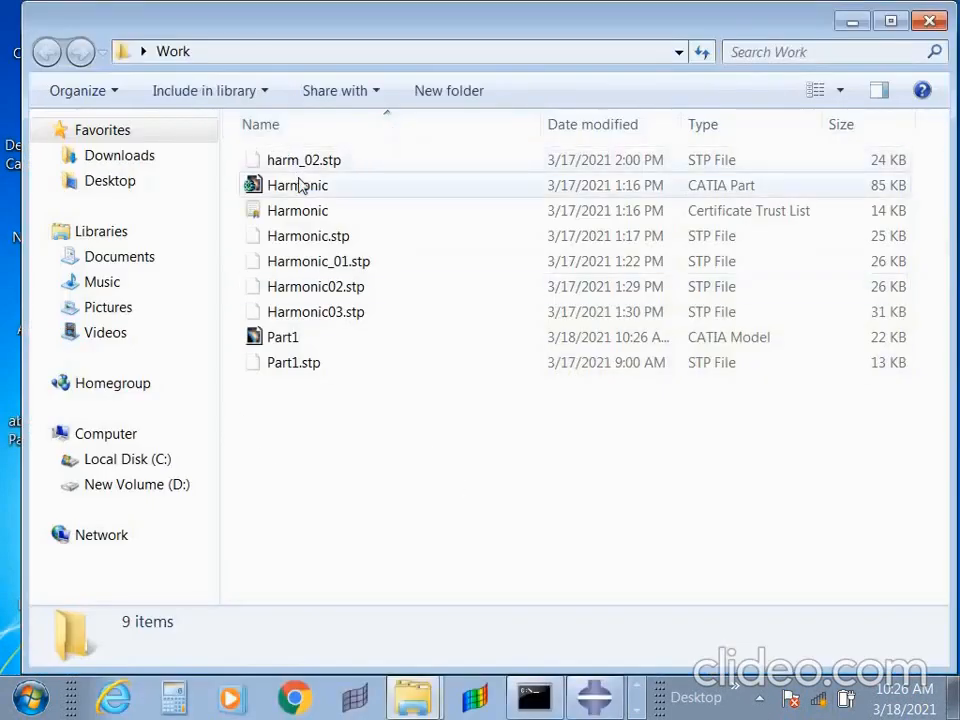
click(285, 368)
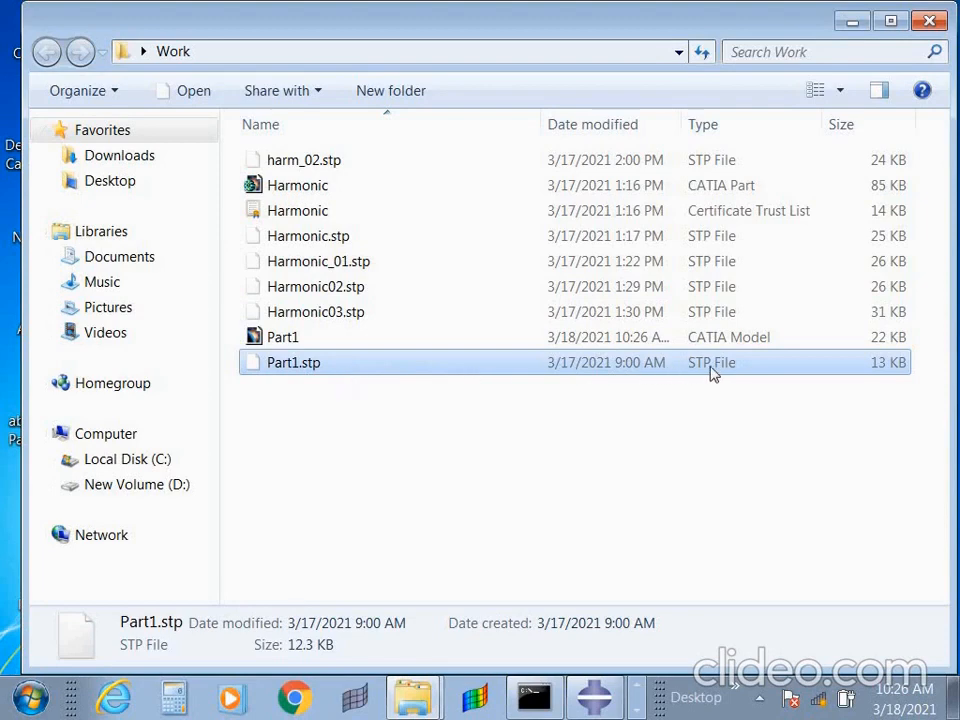
- Switch to Abaqus/CAE and start importing a part, filtering the files by STEP (*.stp*,*.step*)
click(544, 559)
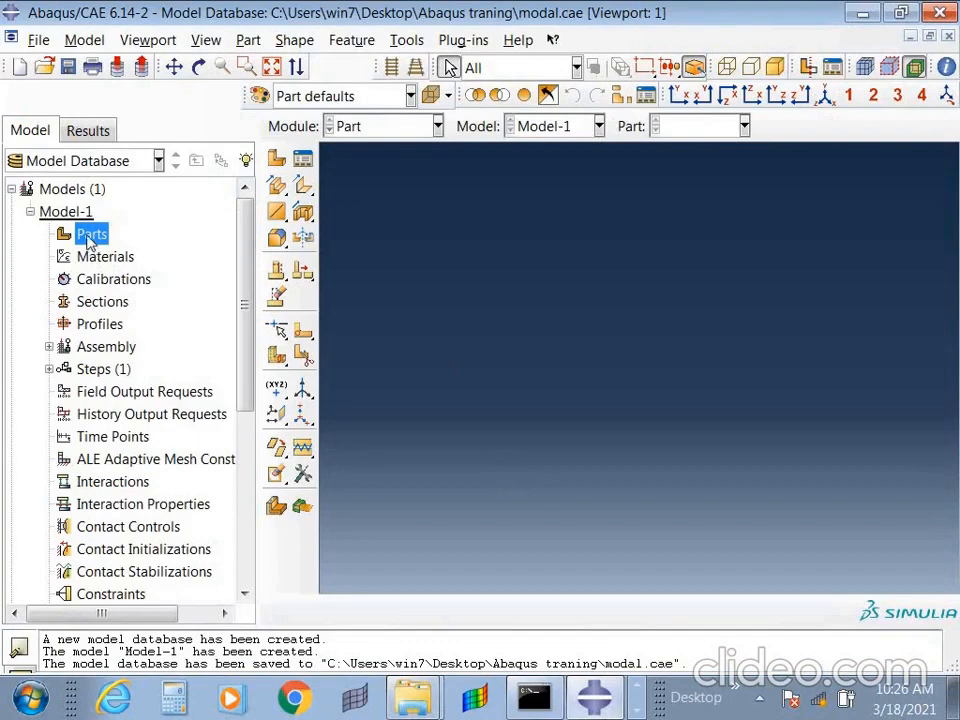
right_click(90, 242)
click(161, 296)
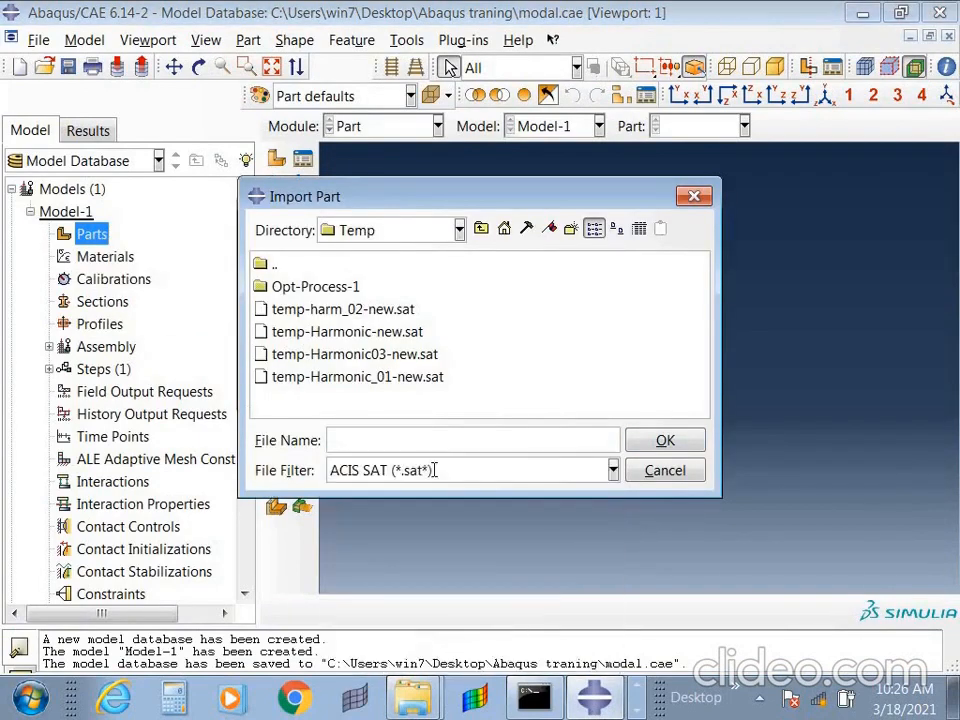
click(613, 470)
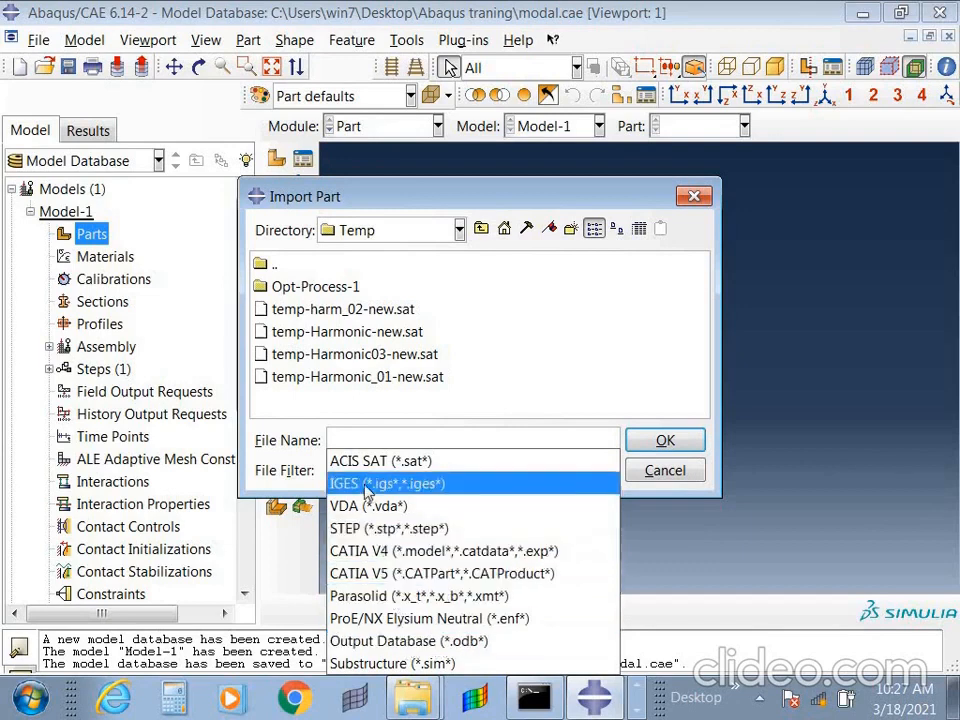
click(384, 538)
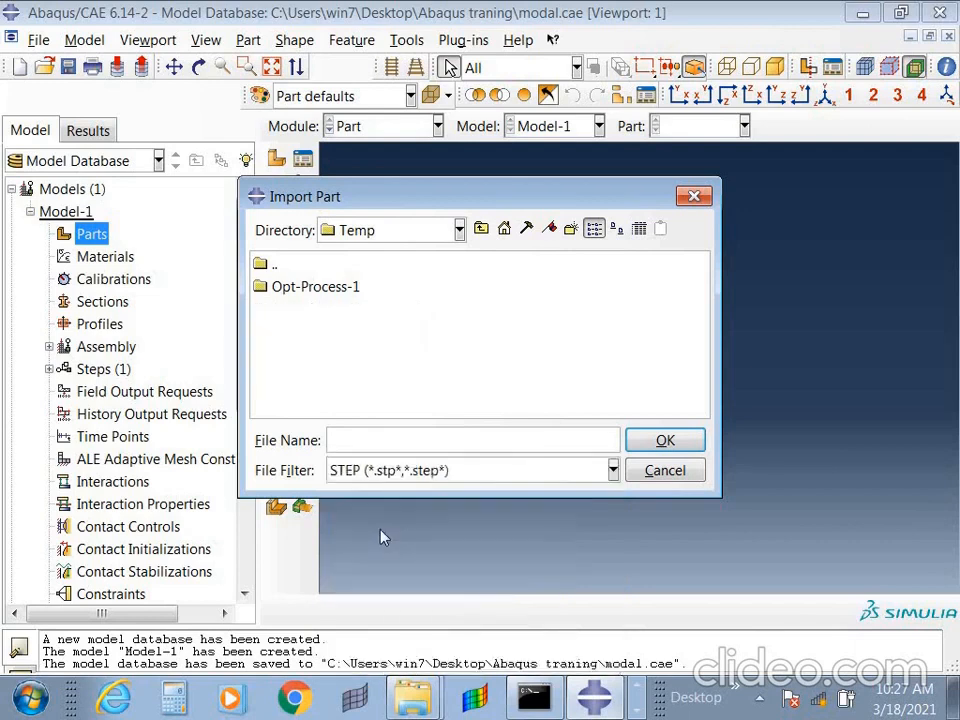
- Set the import directory to the "Abaqus traning" folder using the copied path
click(435, 230)
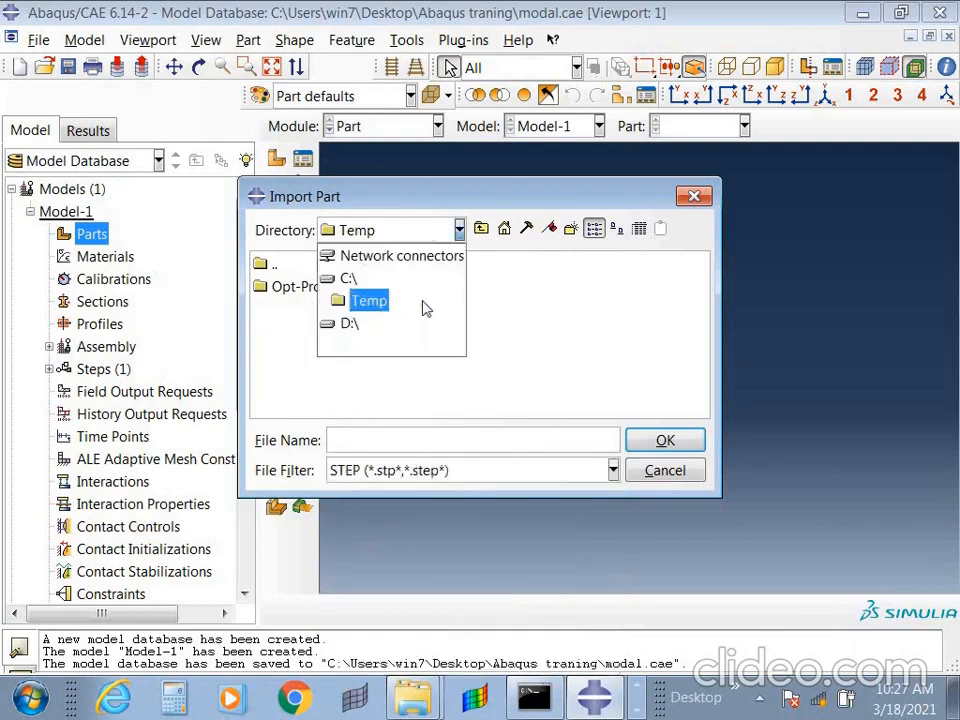
click(494, 434)
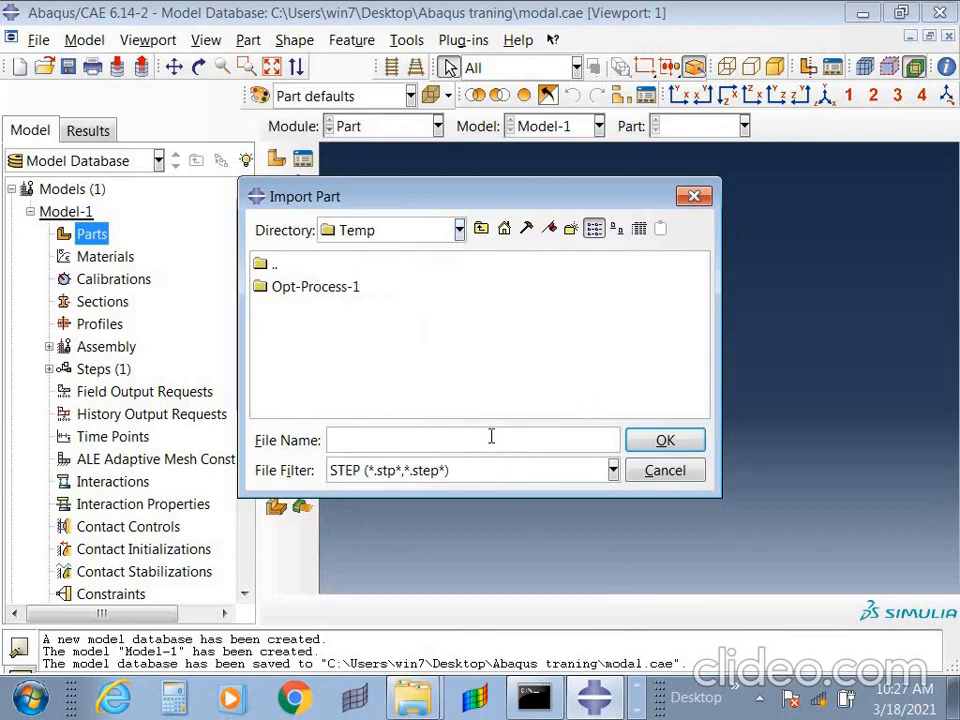
text(C:\Users\win7\Desktop\Abaqus traning)
click(636, 440)
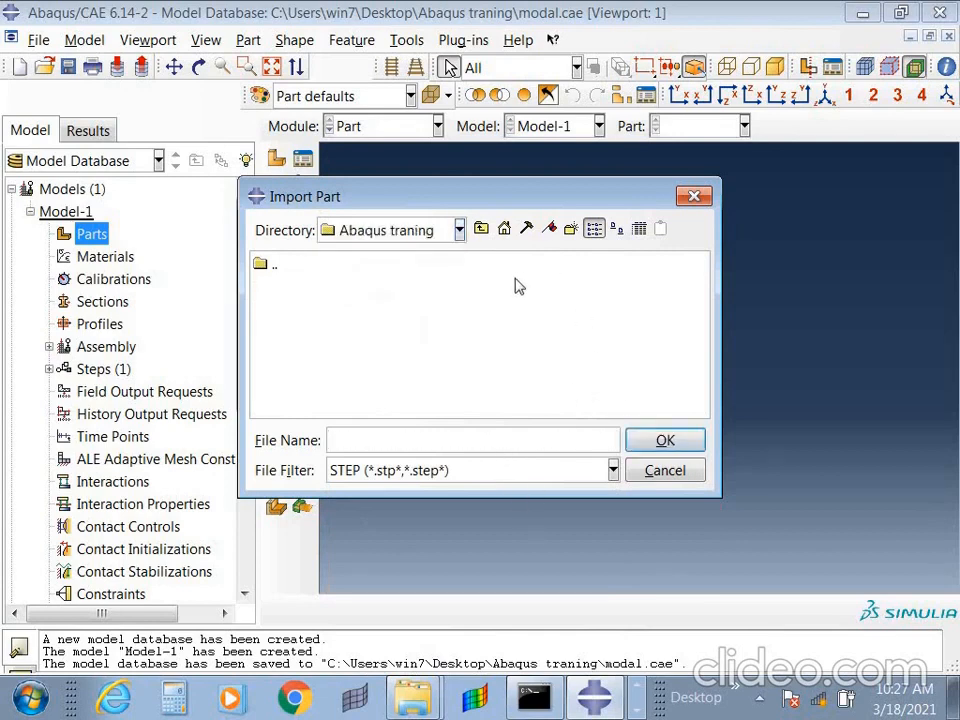
- Import Part1.stp from the desktop's Work folder as Part1, with all parts created individually
click(482, 229)
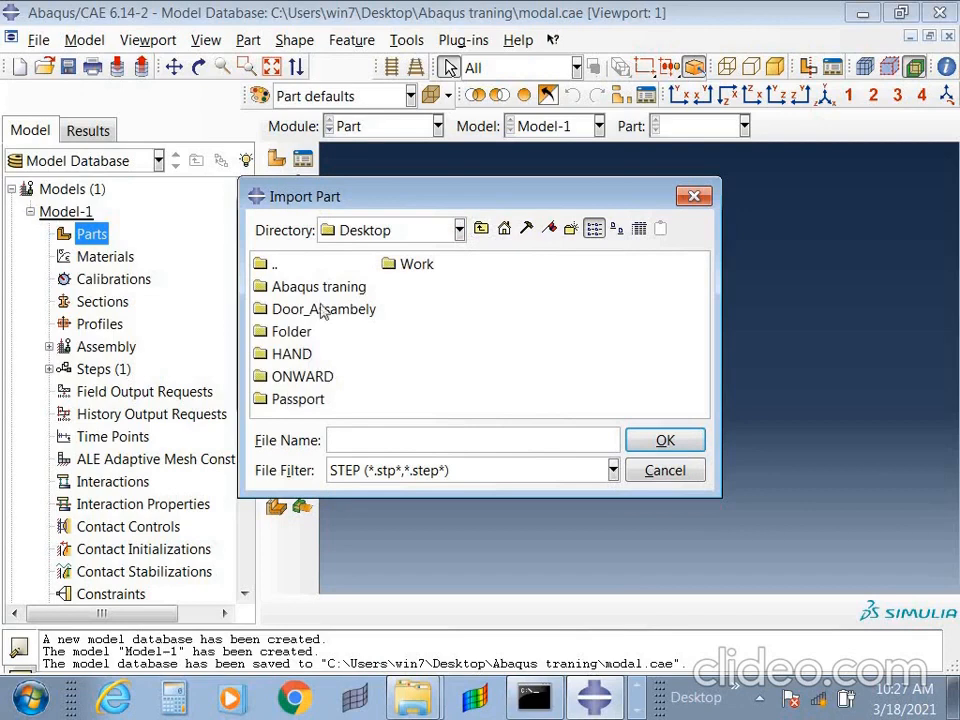
double_click(418, 266)
click(300, 401)
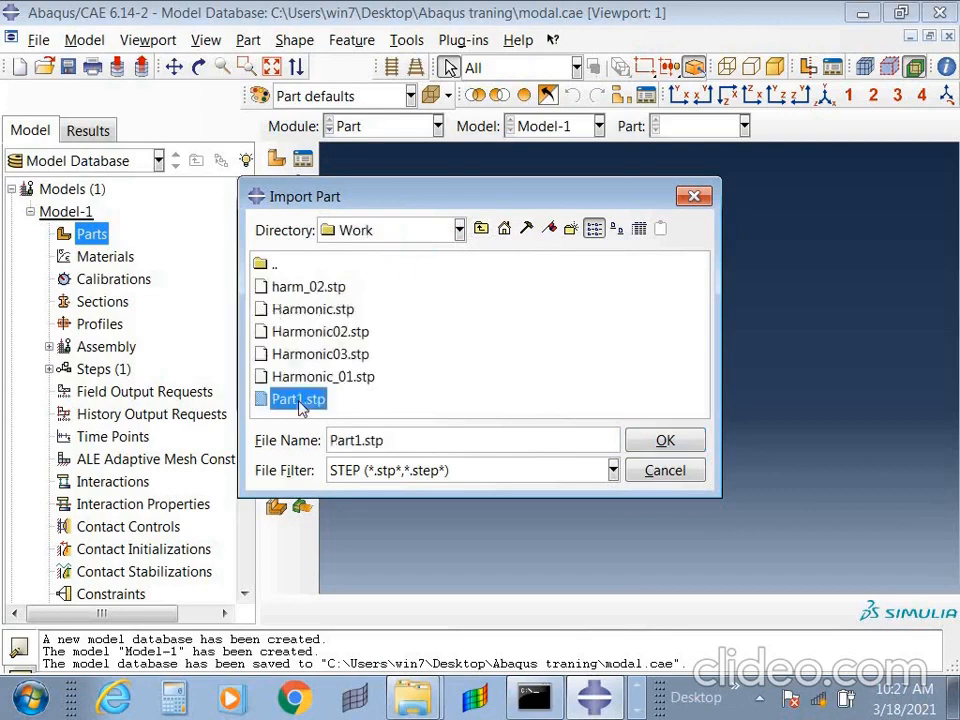
double_click(300, 401)
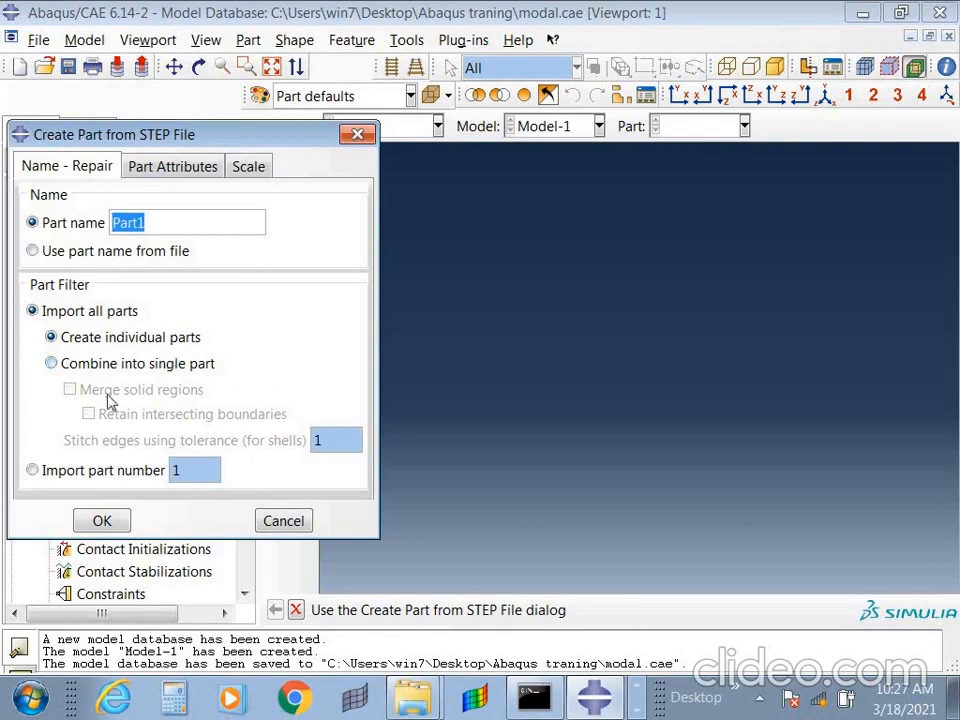
click(99, 526)
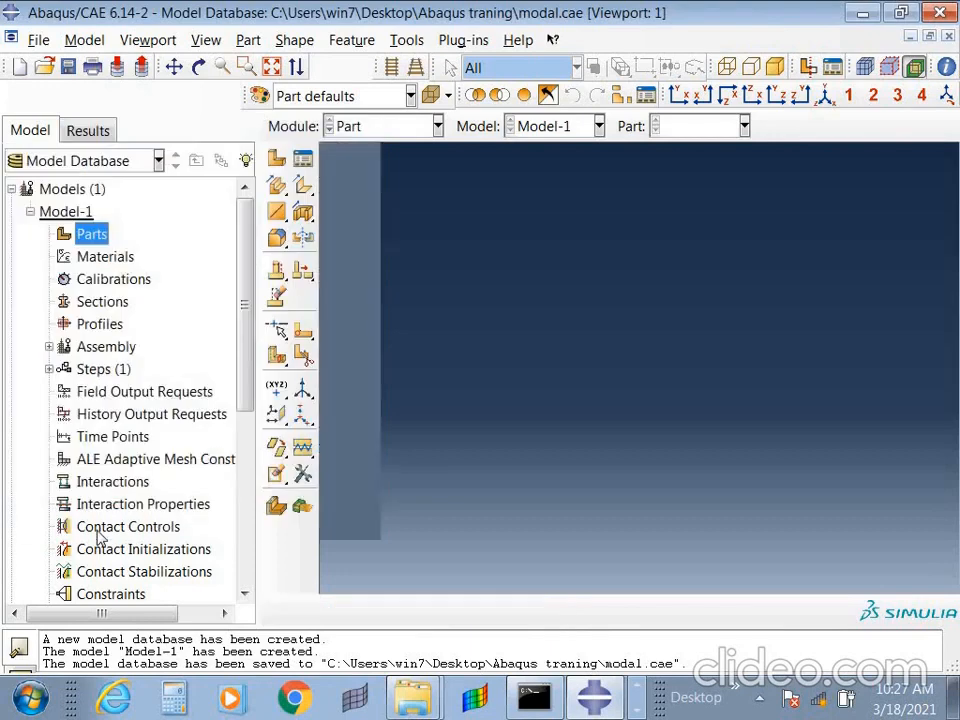
ctrl+alt+drag(673, 405, 868, 529)
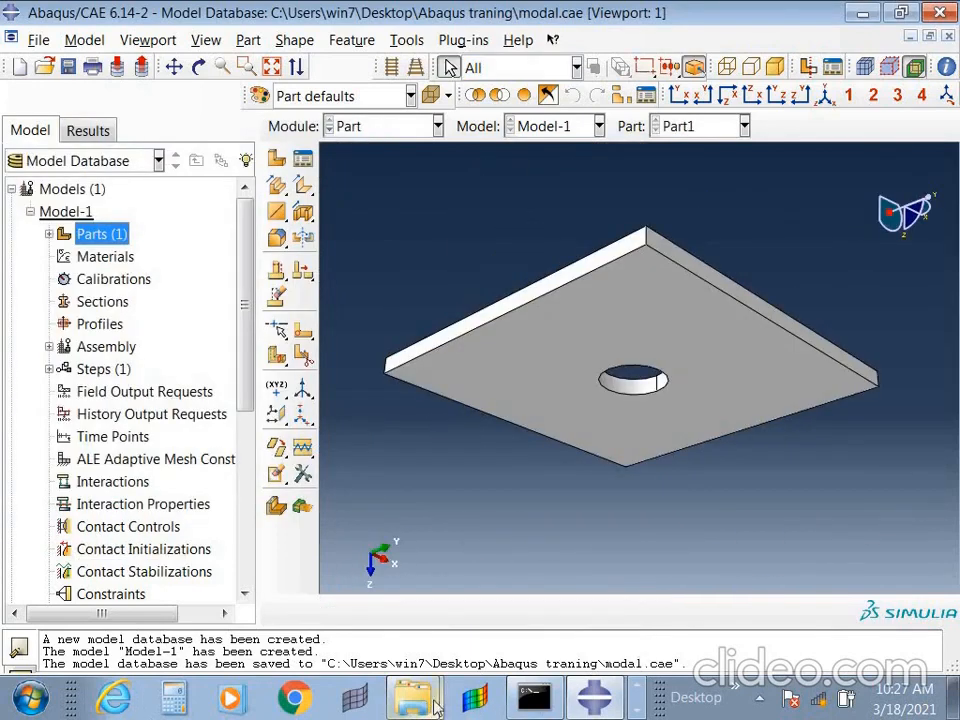
- Switch to CATIA V5 and save Part1 as an stp file in the desktop's Abaqus traning folder
click(637, 711)
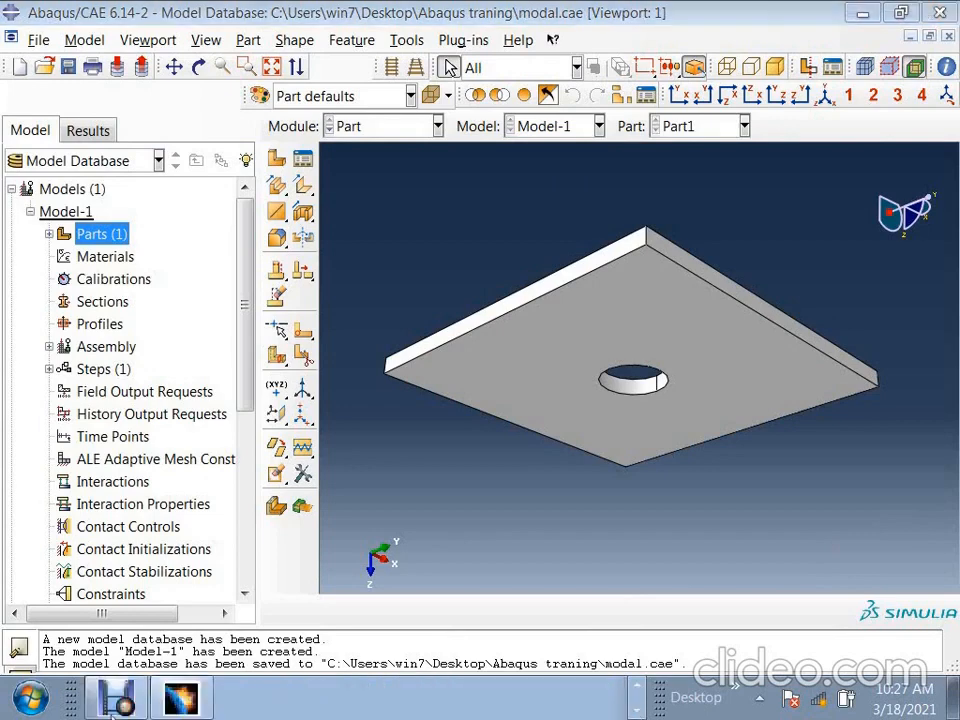
click(181, 697)
click(216, 39)
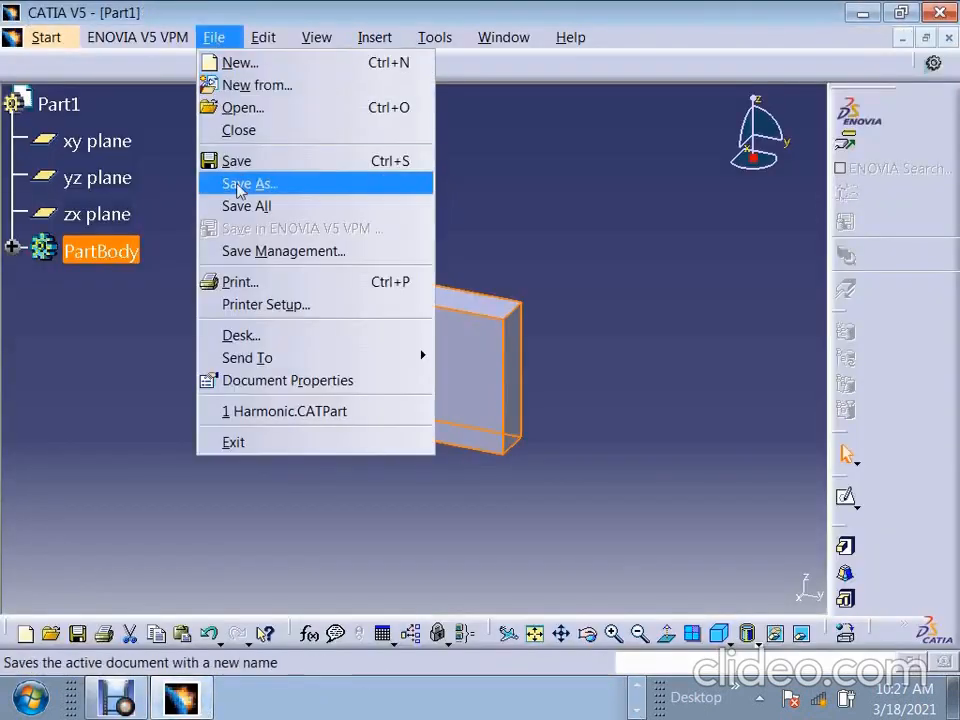
click(232, 206)
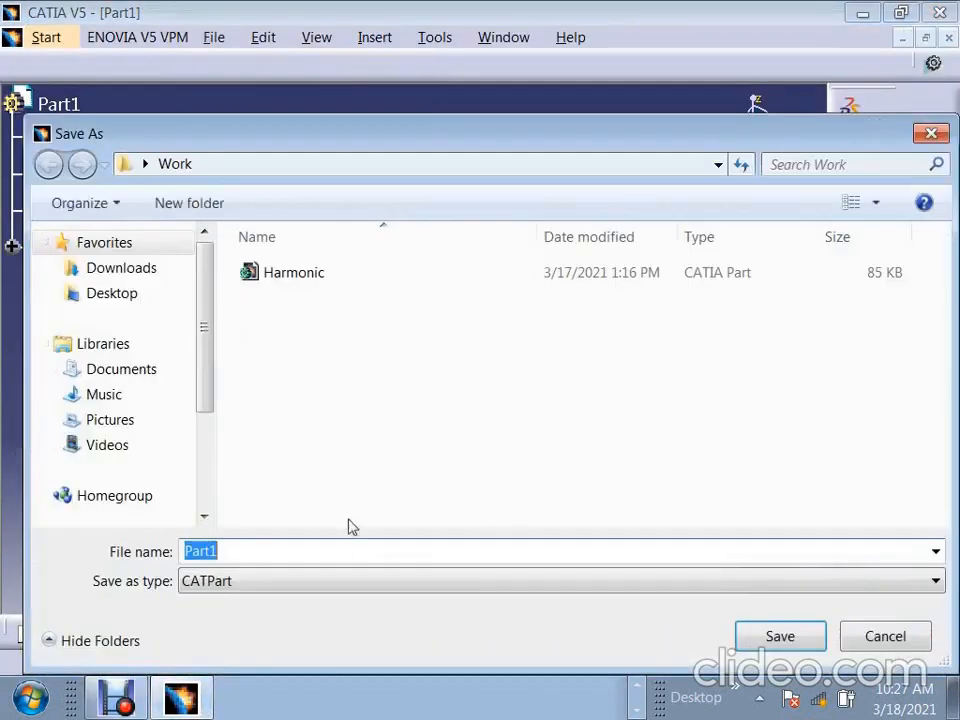
click(287, 582)
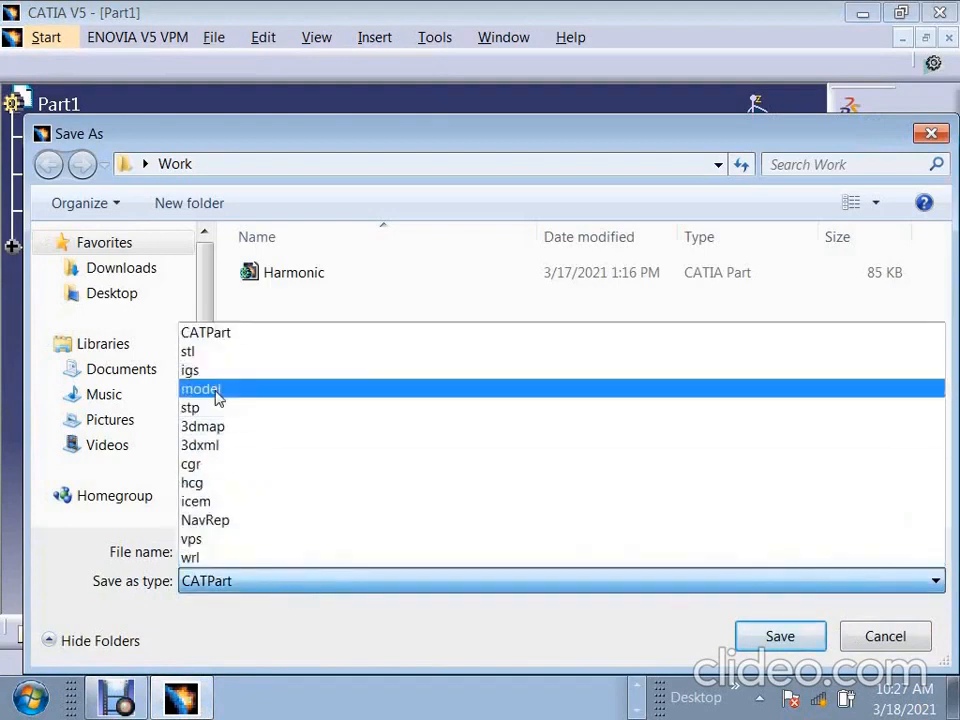
click(215, 406)
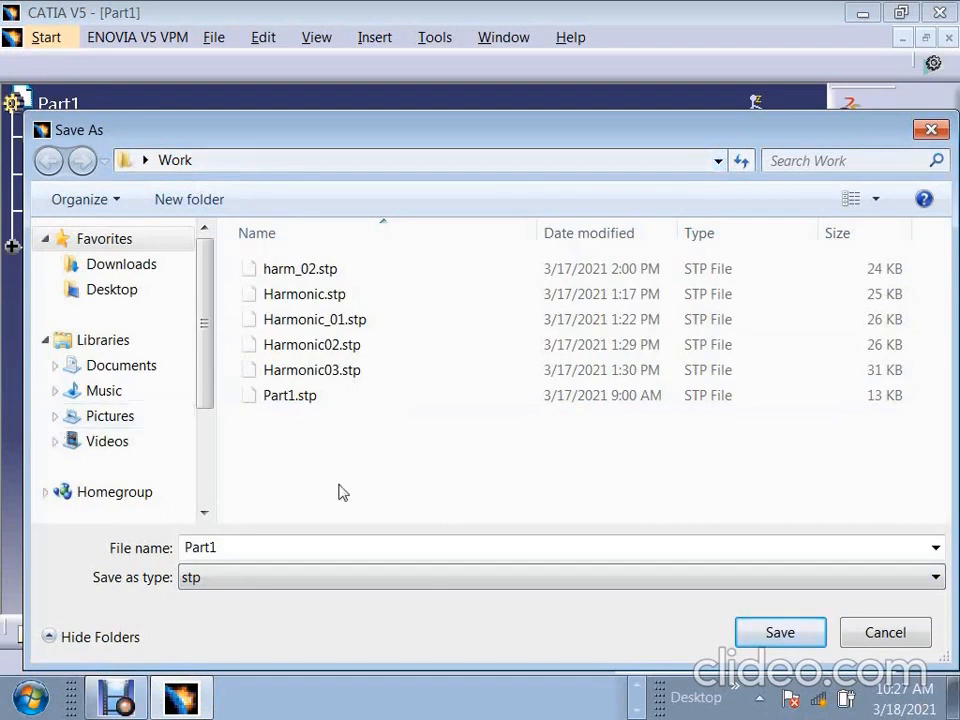
click(114, 292)
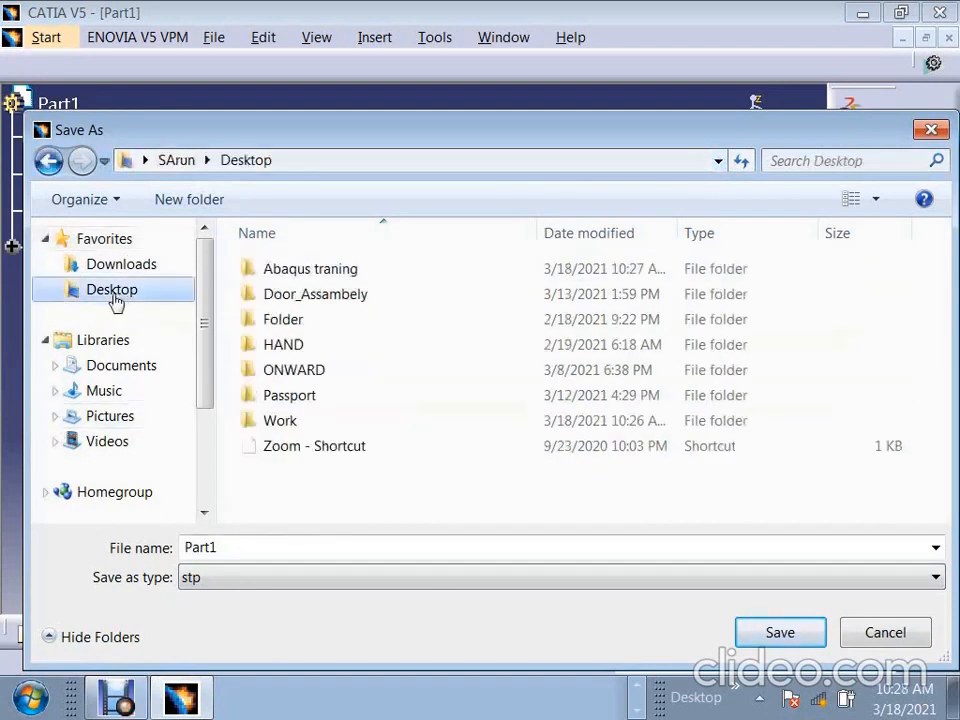
double_click(311, 272)
click(781, 632)
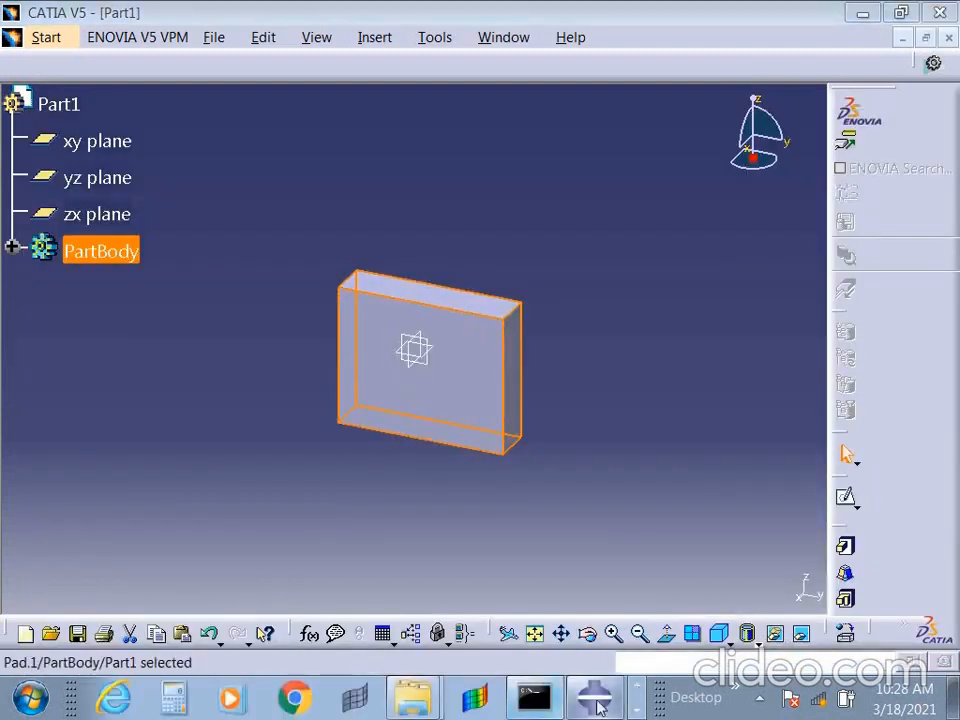
- Switch to Abaqus/CAE and create a new model database without saving the changes to modal.cae
click(595, 697)
click(19, 66)
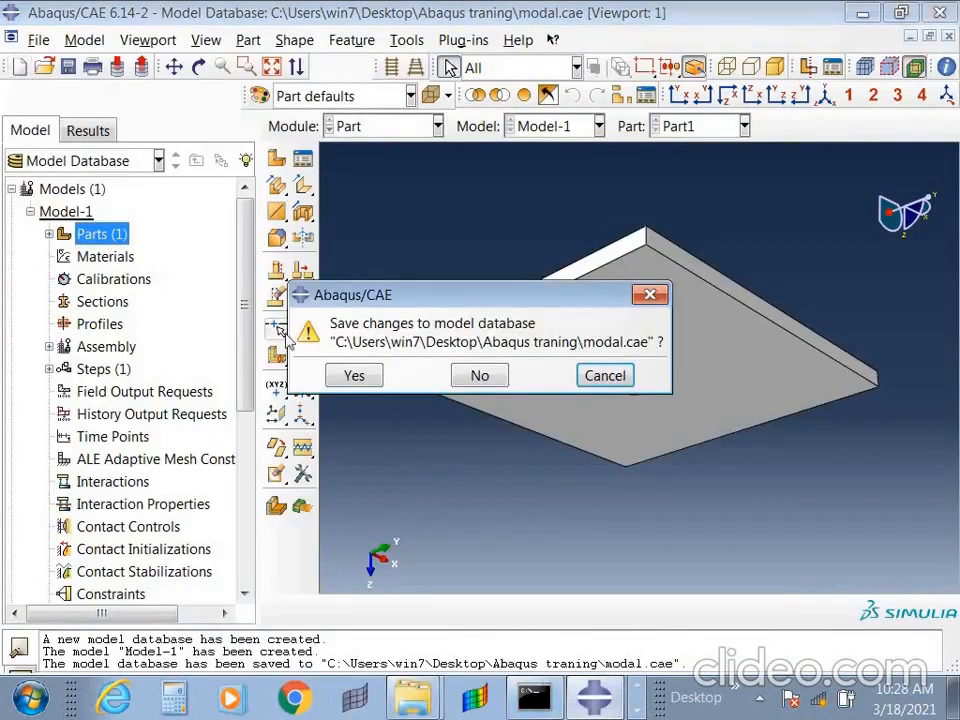
click(482, 374)
- Import Part1.stp from the Abaqus traning folder as Part1, with all parts created individually
click(92, 234)
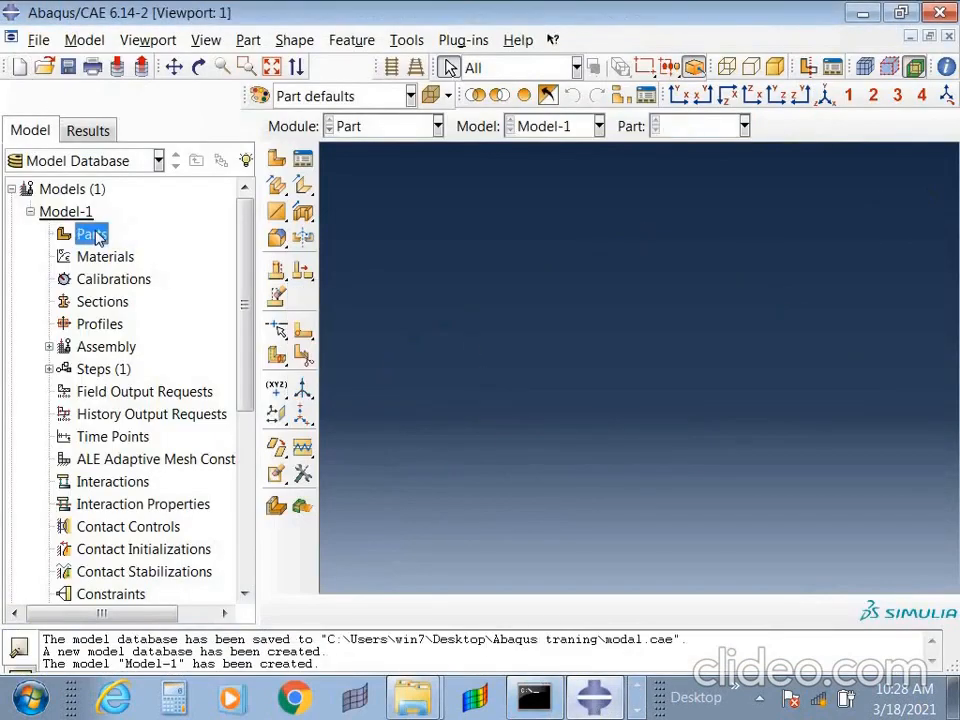
right_click(92, 234)
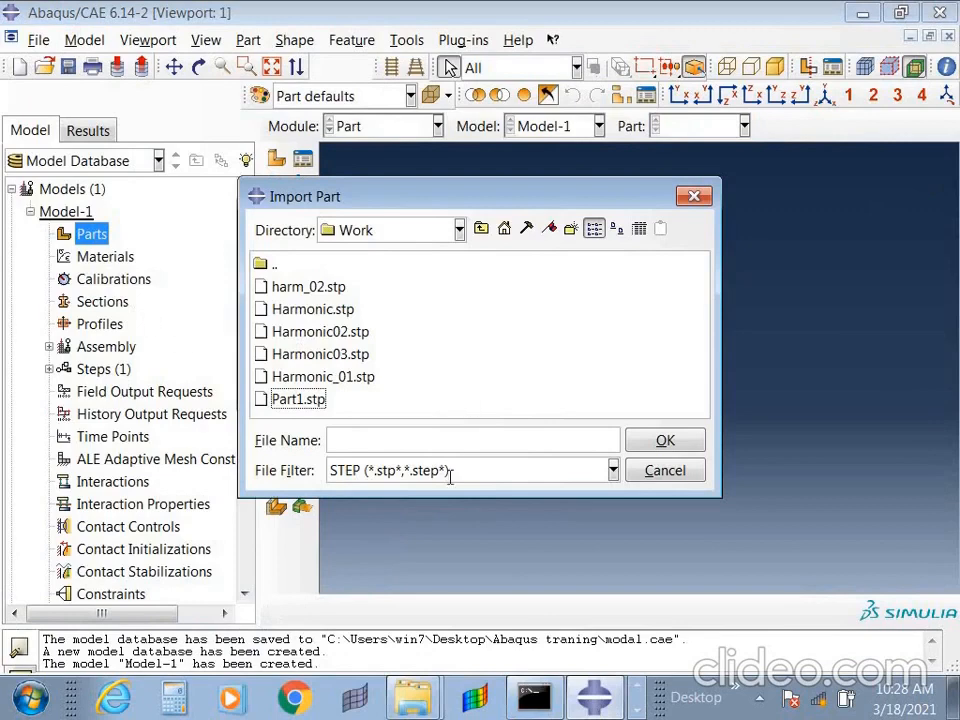
click(481, 228)
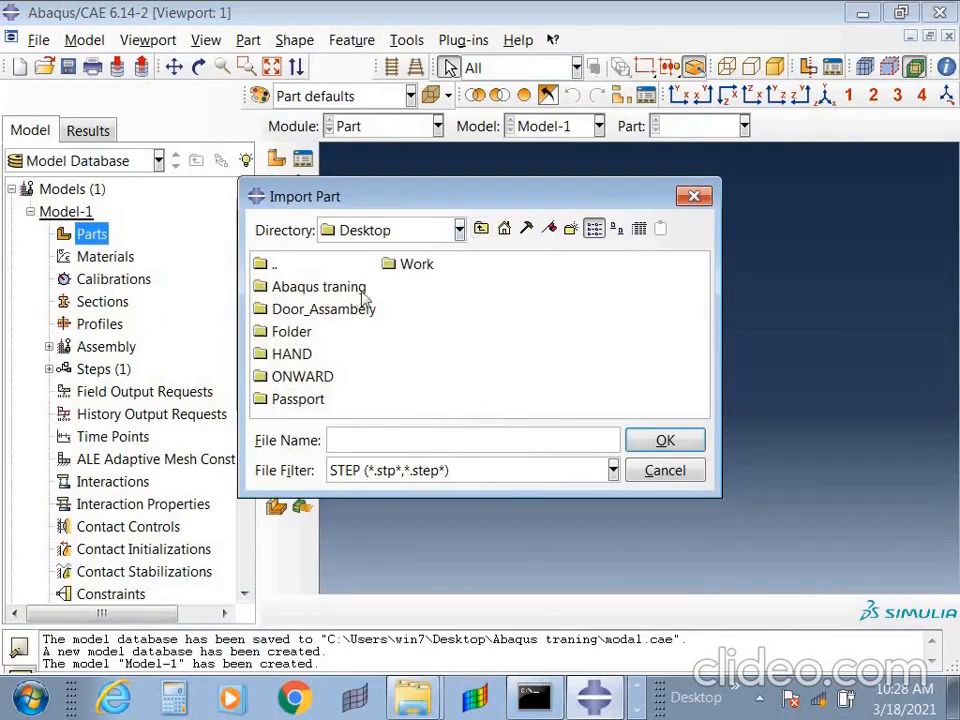
double_click(305, 288)
double_click(308, 289)
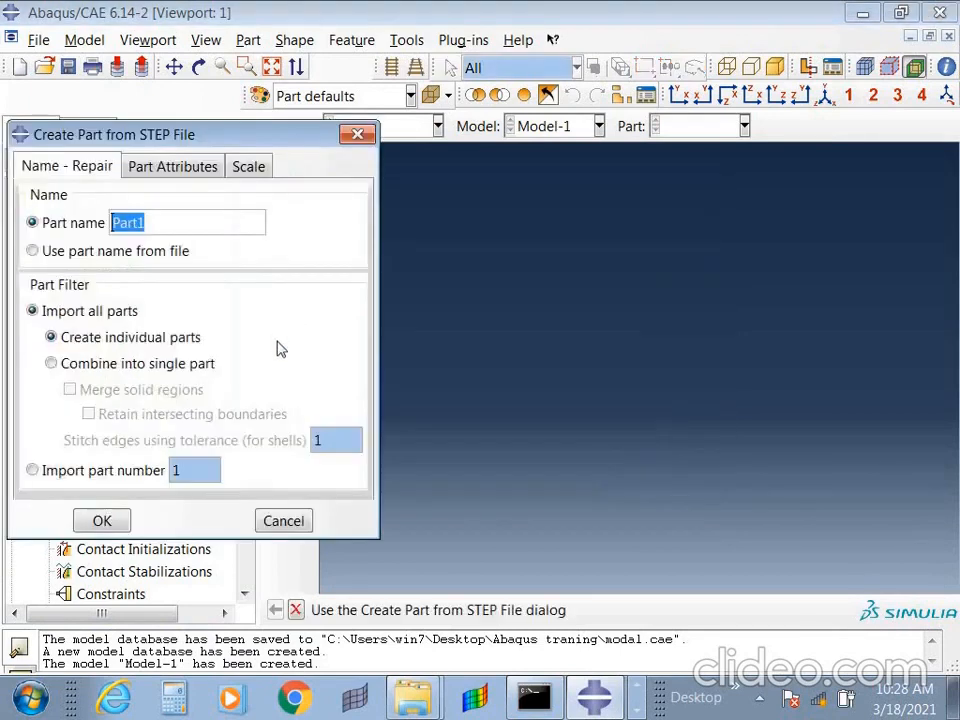
click(120, 519)
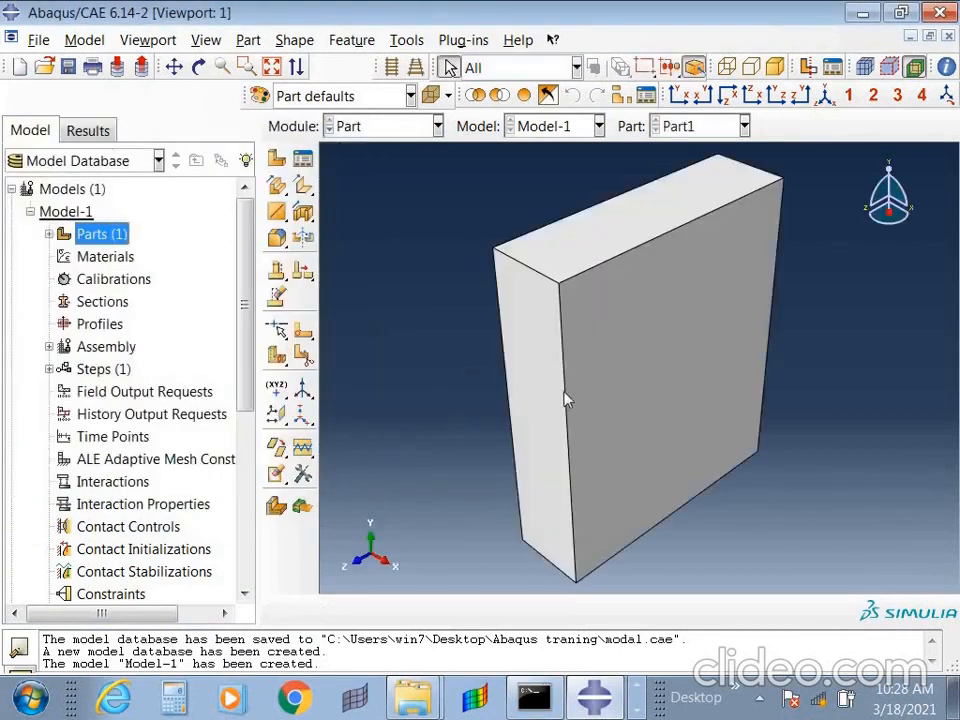
- Examine the imported block and its STEP Geometry-1 feature under Part1 in the model tree
ctrl+alt+drag(624, 452, 752, 348)
ctrl+alt+drag(528, 367, 752, 390)
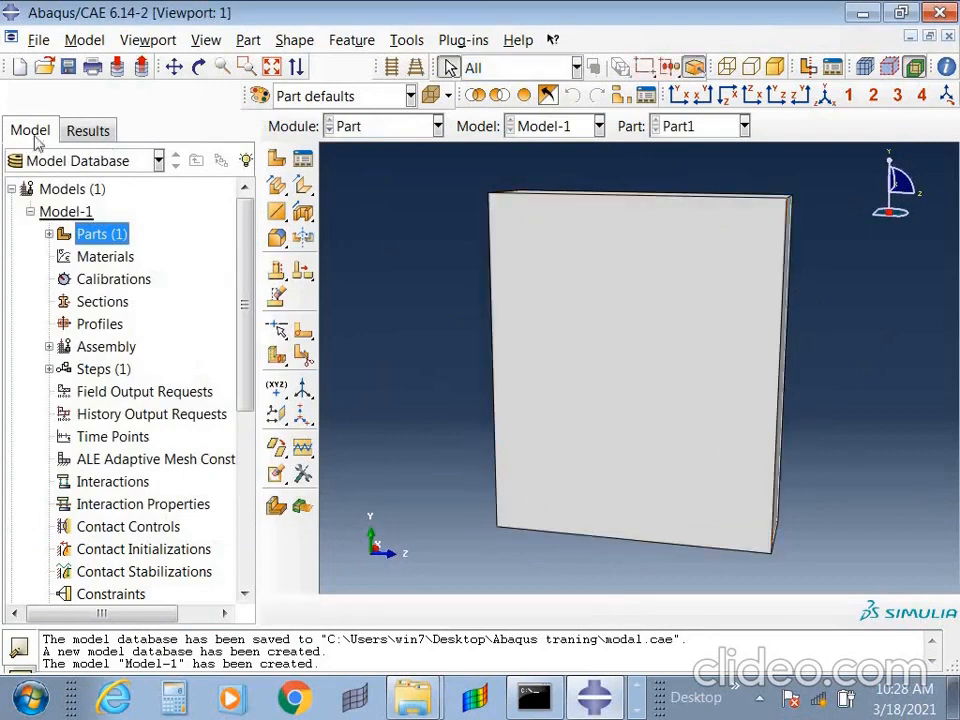
click(49, 234)
click(67, 256)
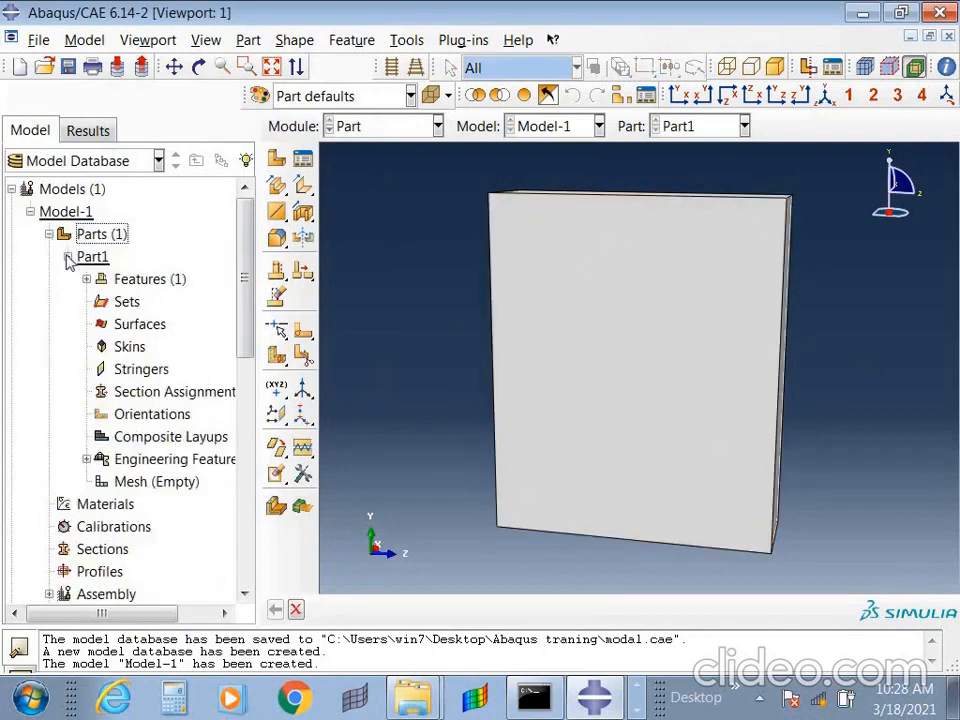
click(86, 280)
click(145, 306)
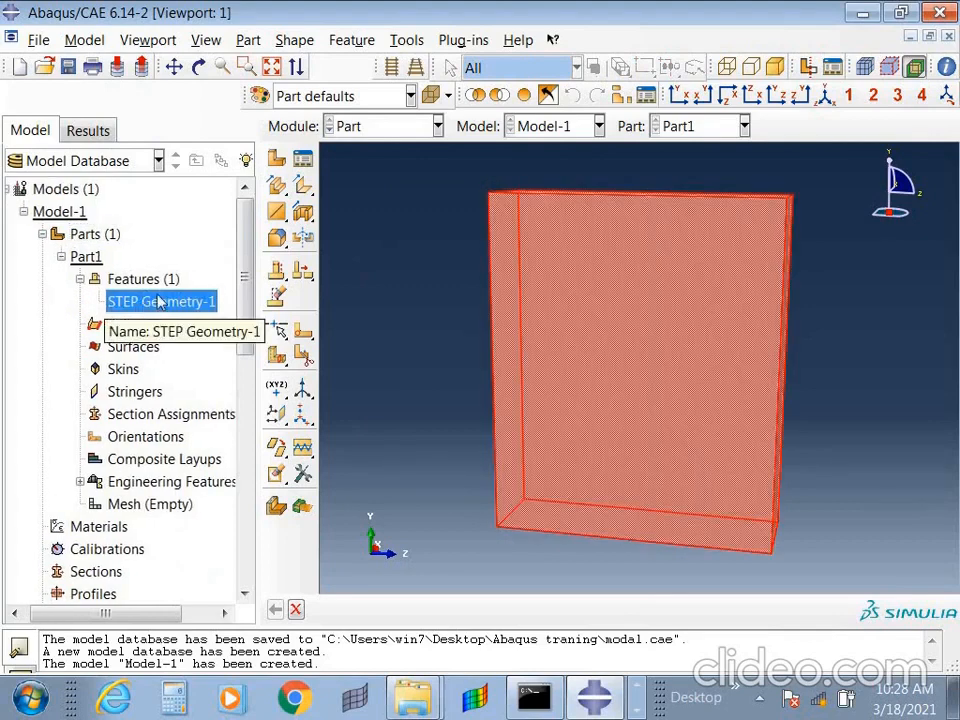
- Create another new model database without saving changes, and start creating a part in Model-1
click(17, 68)
click(486, 367)
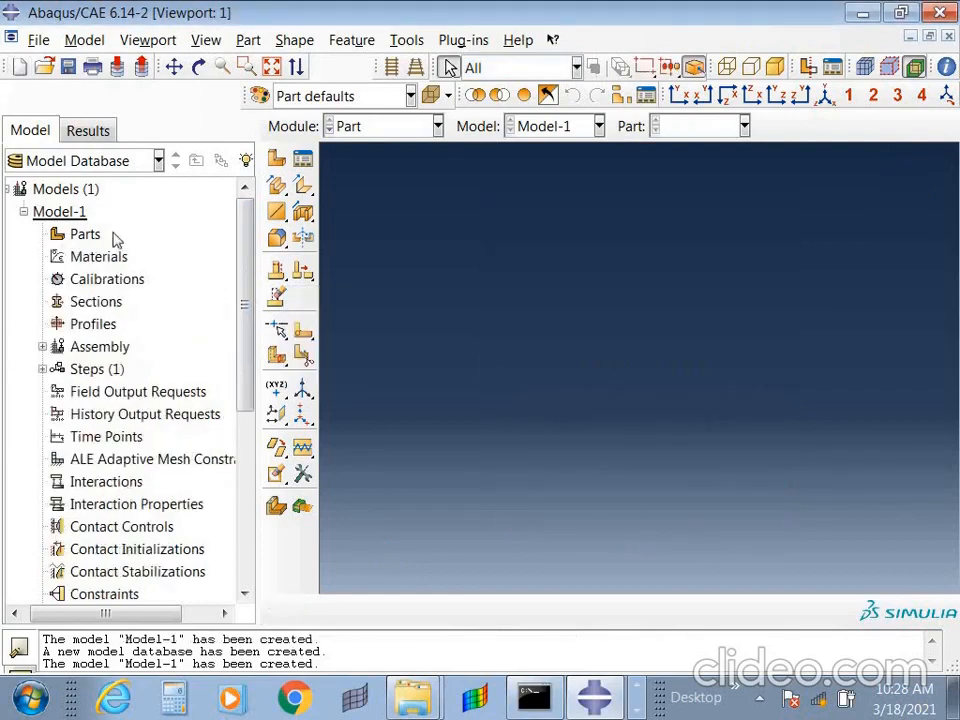
double_click(86, 234)
drag(713, 240, 242, 92)
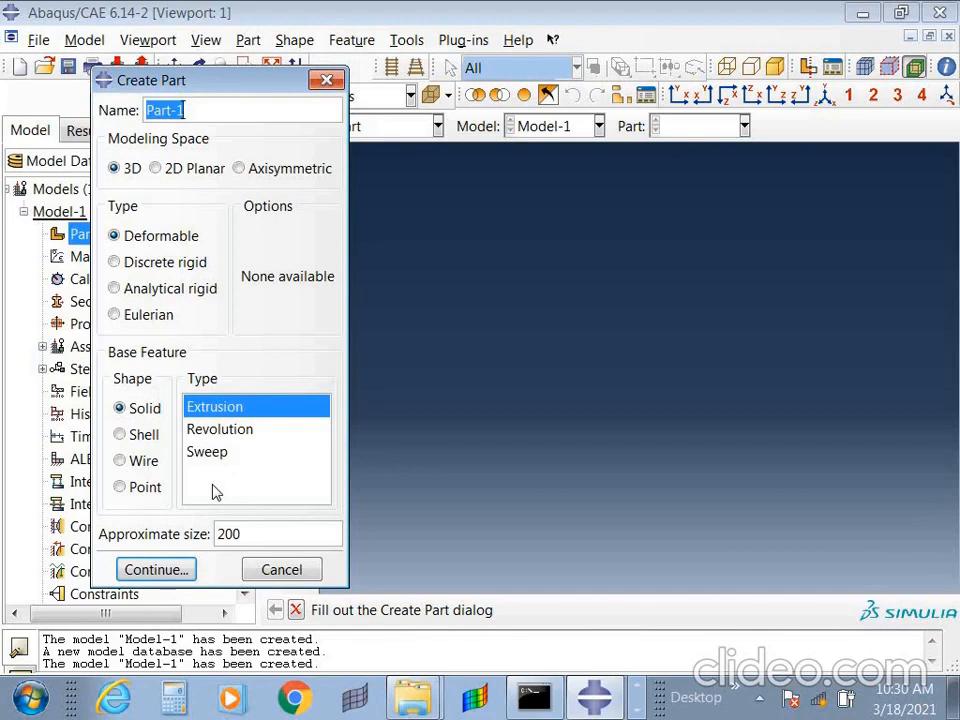
- Review the Revolution and Sweep types for a solid base feature, and the types offered for Shell, Wire and Point
click(225, 430)
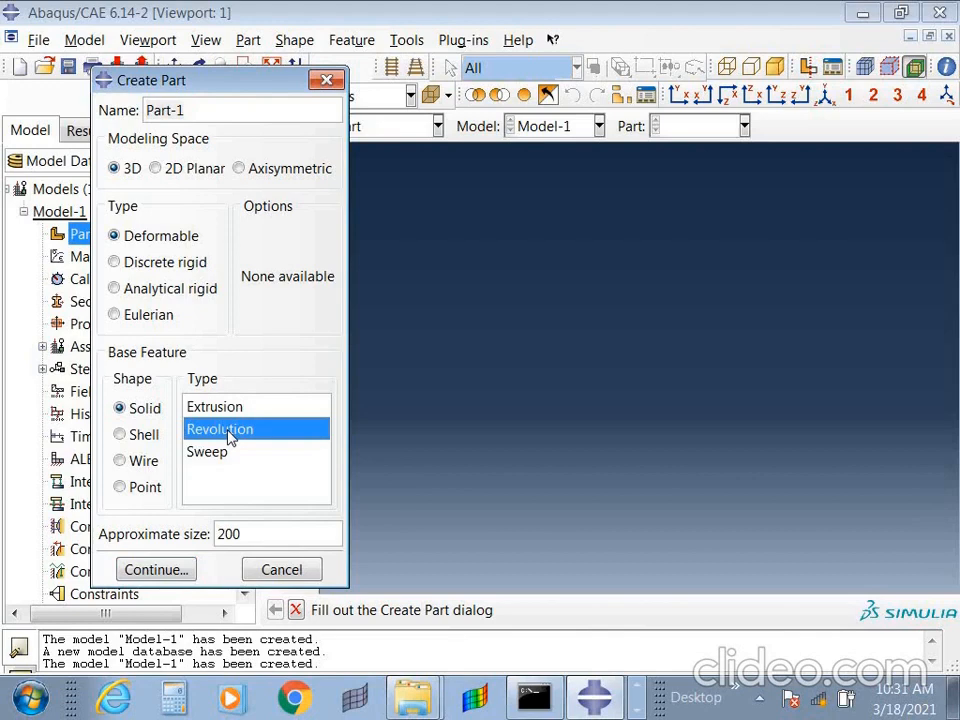
click(207, 457)
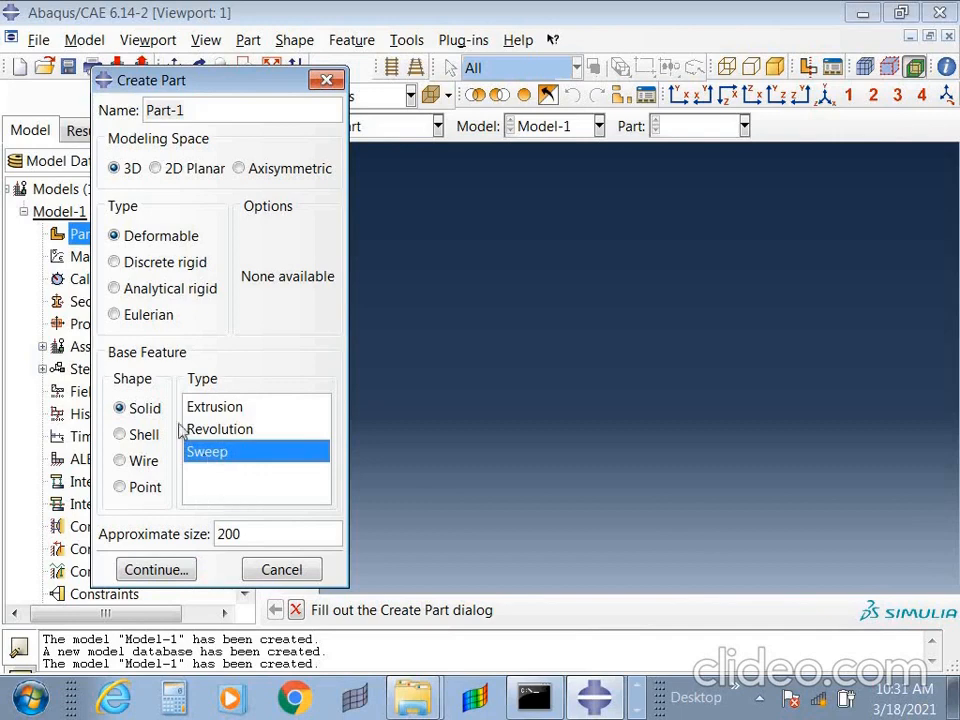
click(144, 436)
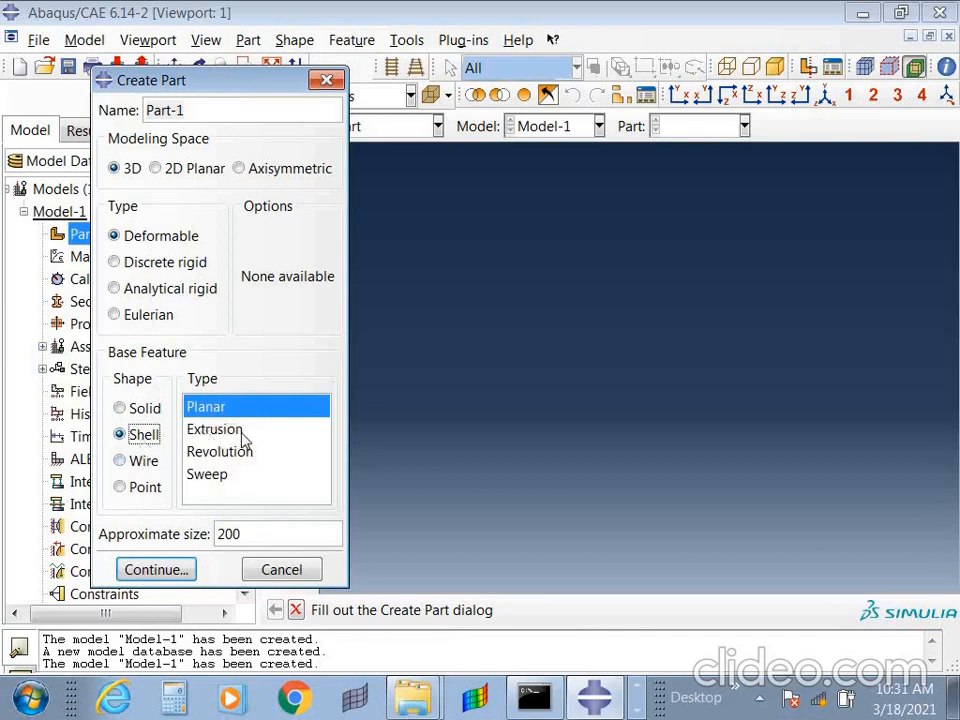
click(145, 462)
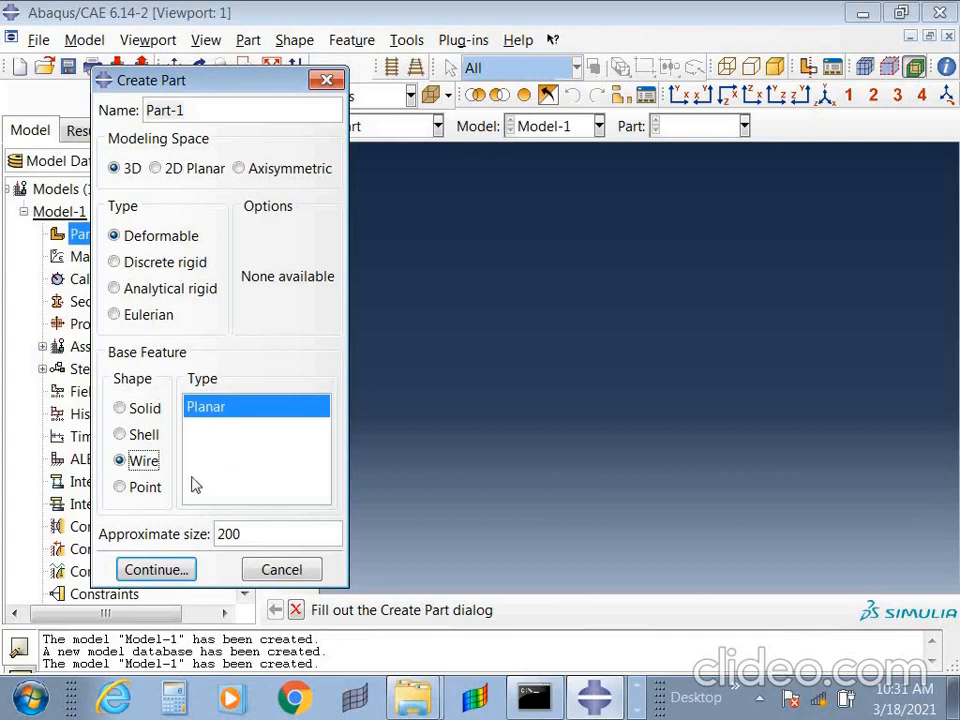
click(141, 487)
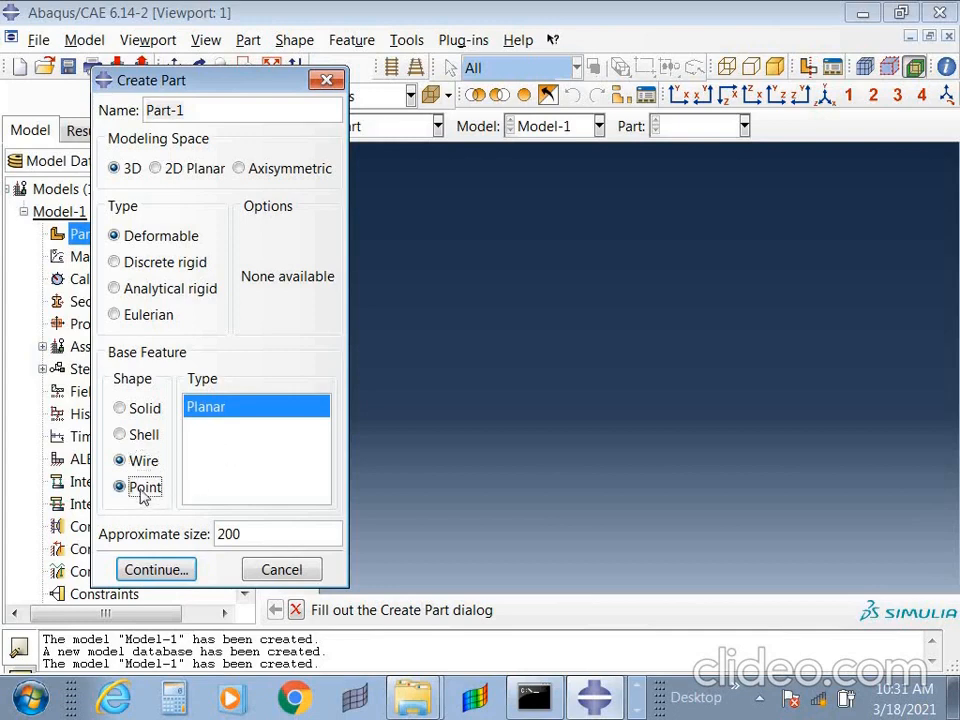
- Set the new part's base feature to a solid Extrusion and open its approximate size for editing
click(143, 408)
click(242, 450)
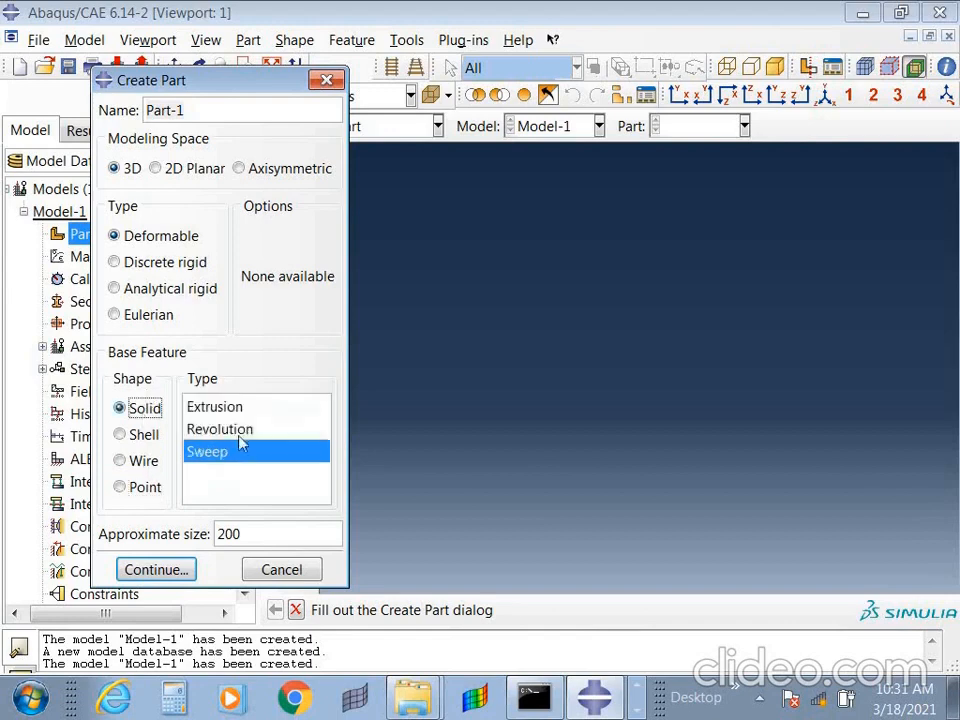
click(208, 407)
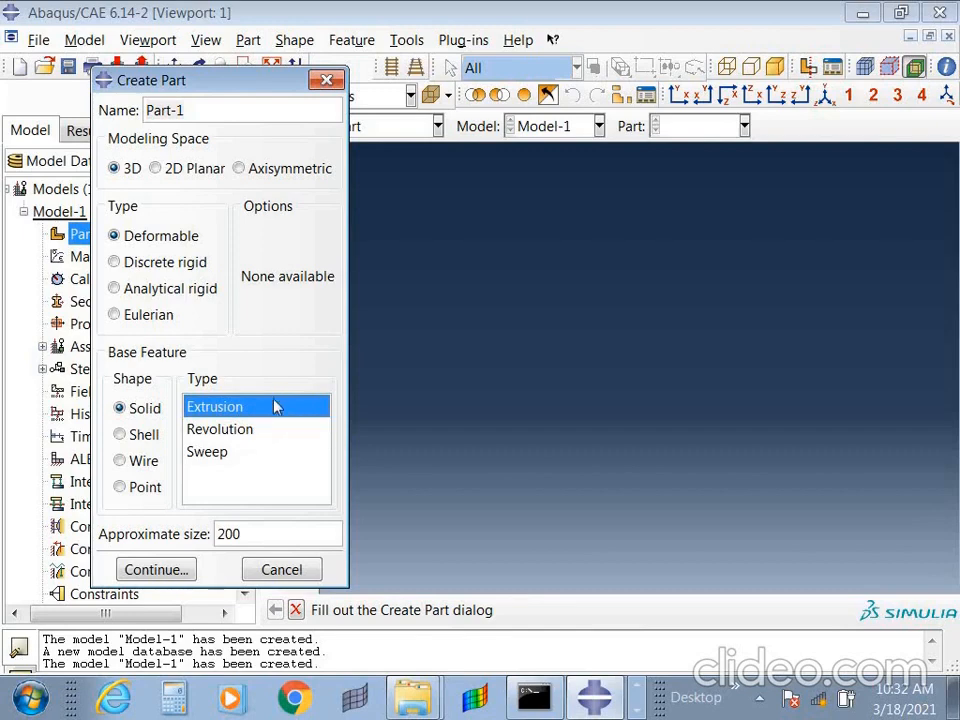
click(255, 534)
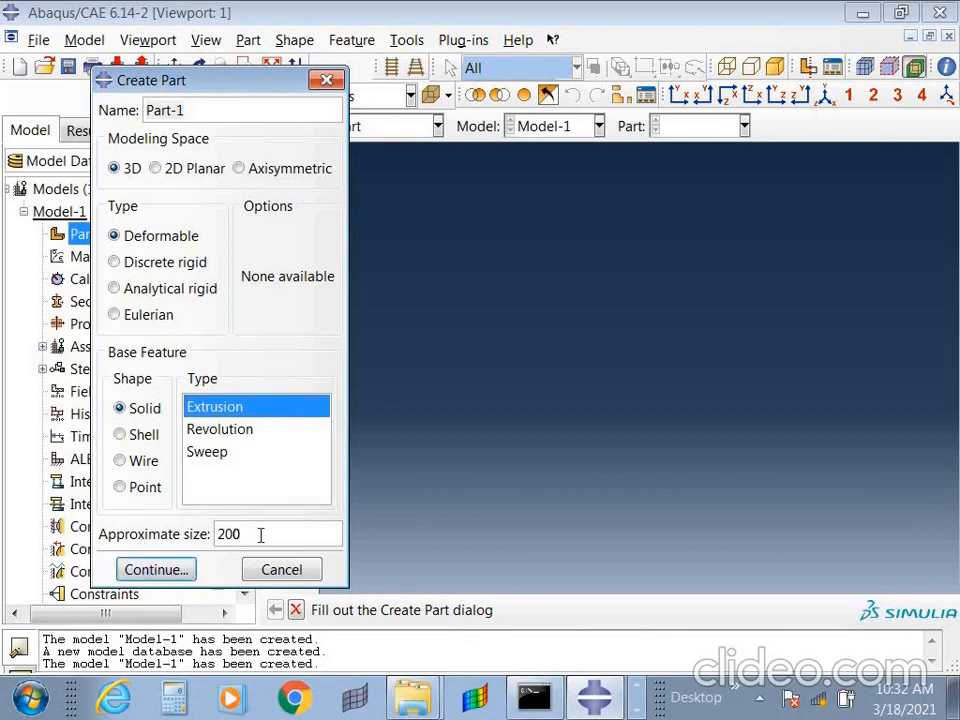